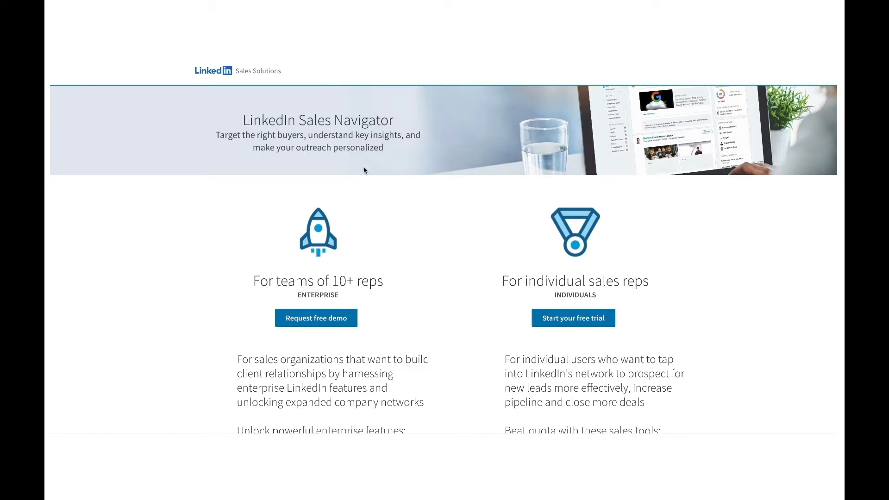
# - Review the Sales Navigator product page, comparing the enterprise and individual plans, their features and the demo request section
pyautogui.scroll(-3, 369, 175)
pyautogui.scroll(-1, 371, 158)
pyautogui.scroll(3, 371, 150)
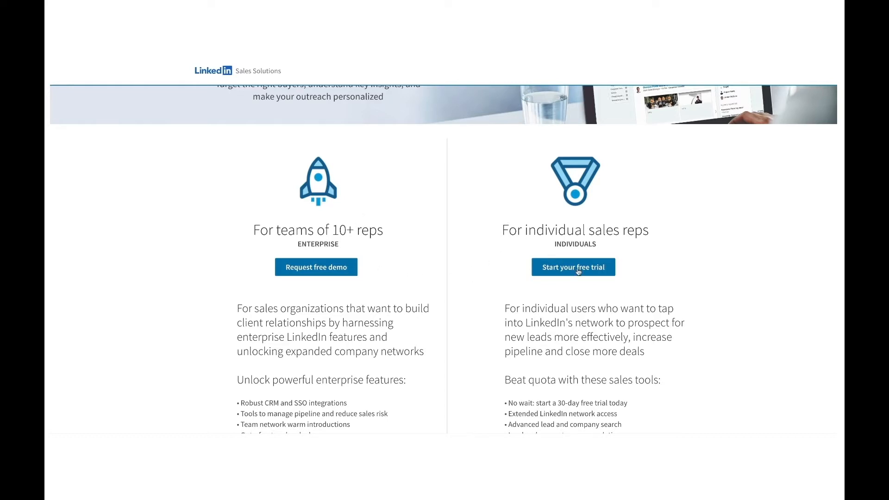
pyautogui.scroll(-1, 398, 203)
pyautogui.scroll(-3, 398, 203)
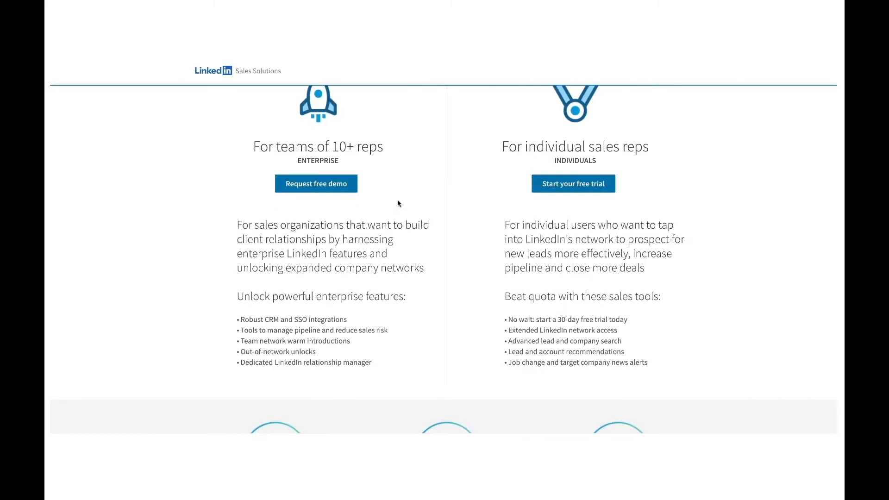
pyautogui.scroll(-6, 399, 193)
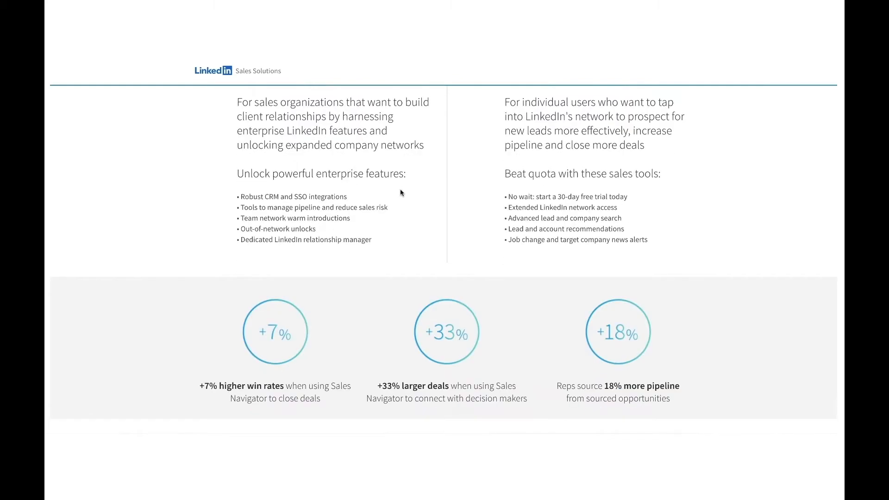
pyautogui.scroll(-6, 410, 209)
pyautogui.scroll(5, 412, 224)
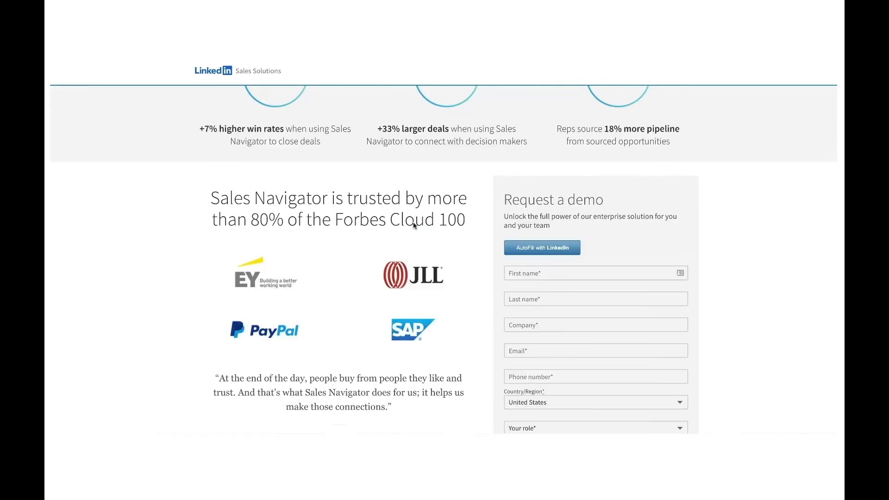
pyautogui.scroll(7, 411, 213)
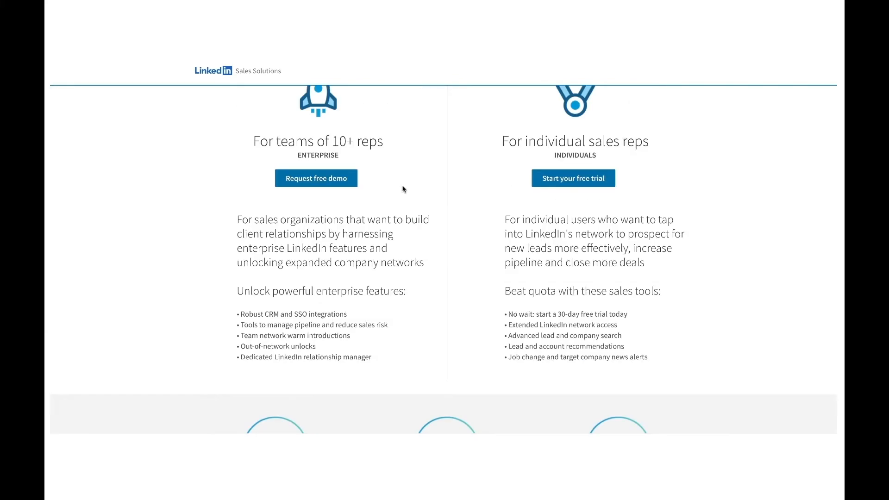
pyautogui.scroll(3, 398, 185)
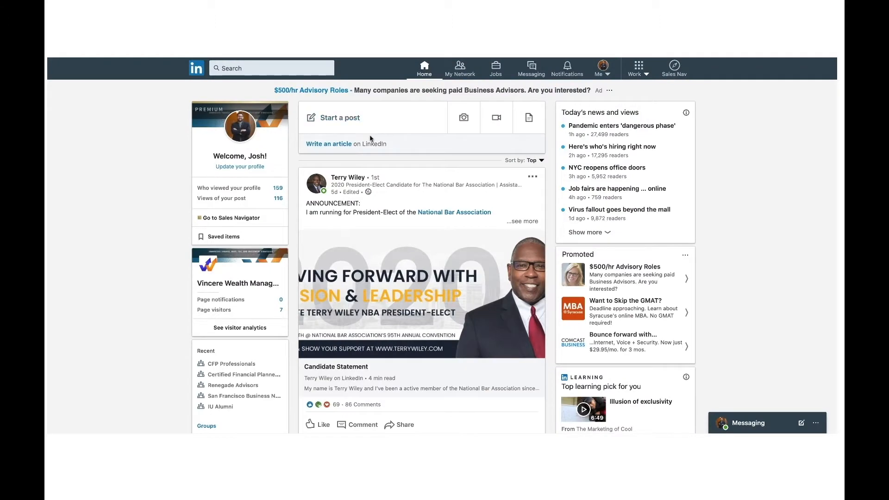
# - Open Sales Navigator from the LinkedIn home page and bring up the full set of lead filters
pyautogui.click(674, 76)
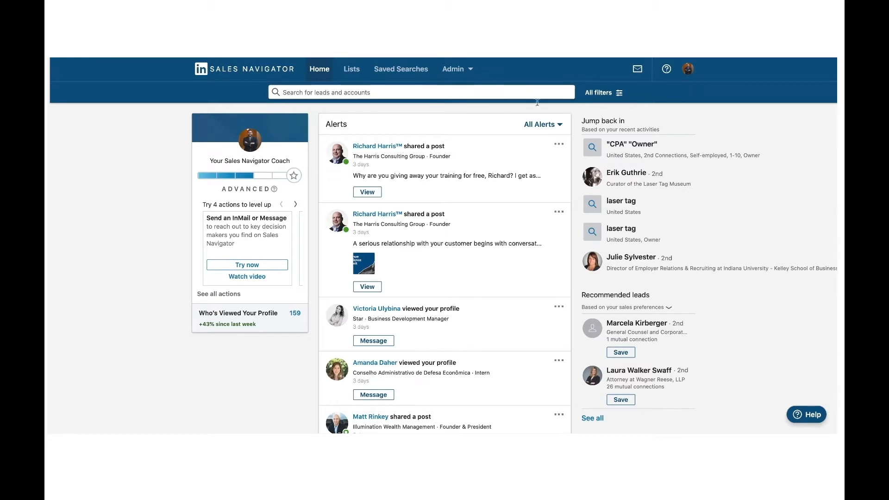
pyautogui.click(620, 93)
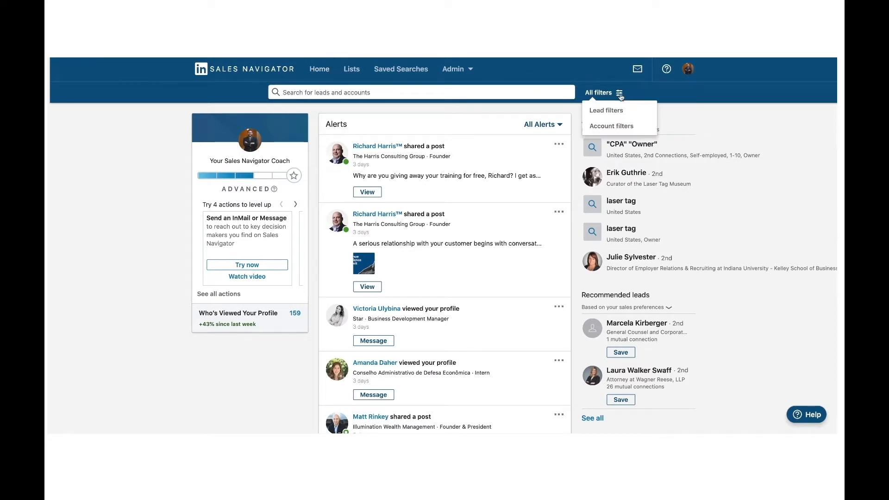
pyautogui.click(617, 114)
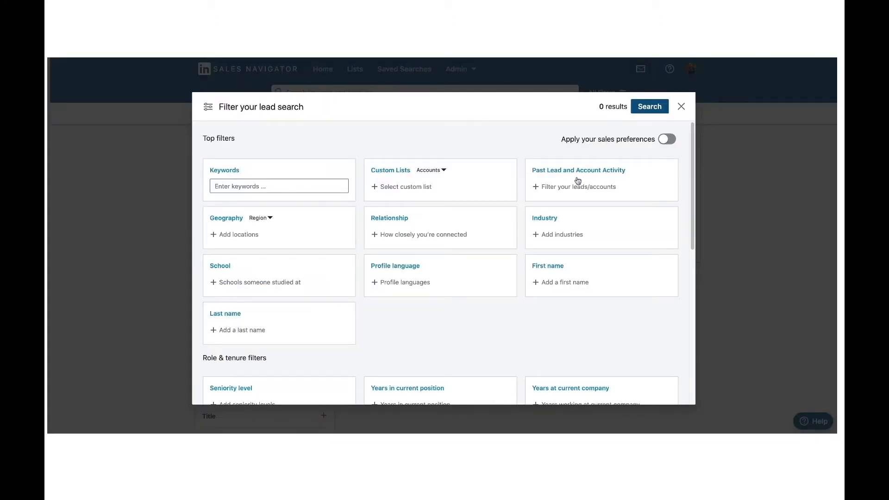
pyautogui.scroll(-2, 540, 229)
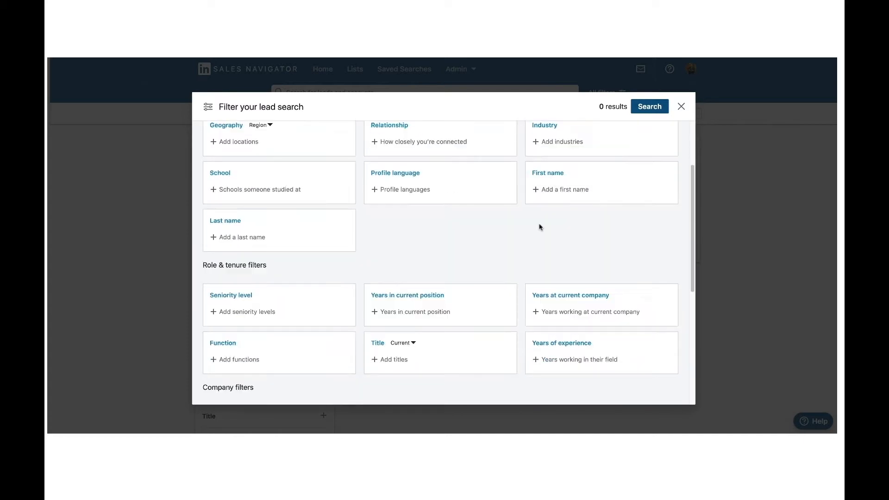
pyautogui.scroll(-3, 539, 226)
pyautogui.scroll(5, 540, 225)
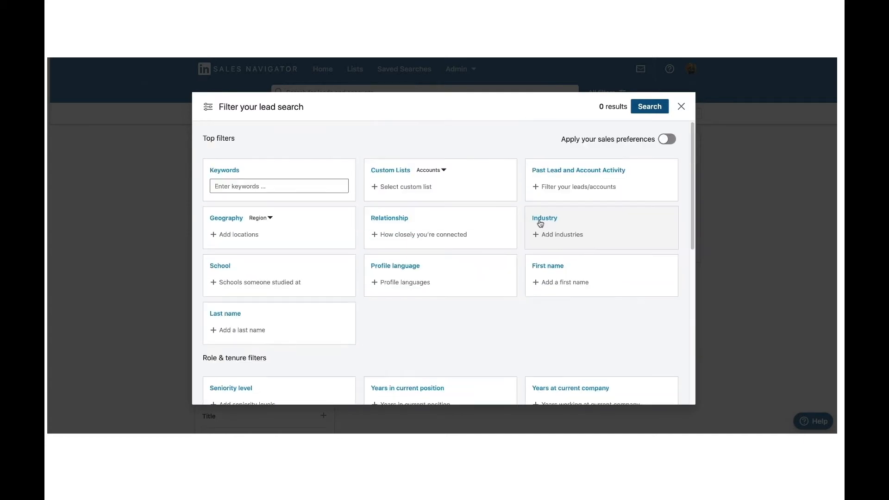
# - Enter "CPA" "owners" as the lead search keywords, each term in its own quotation marks
pyautogui.click(319, 189)
pyautogui.write('CPA')
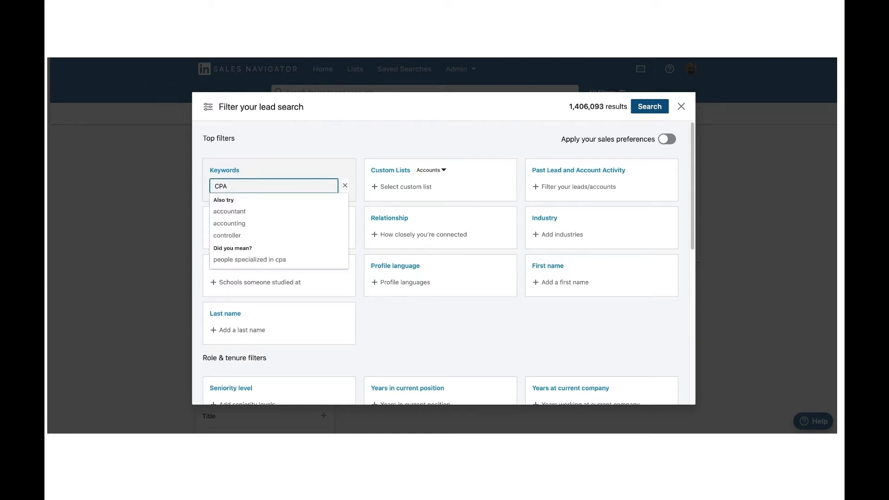
pyautogui.write('"')
pyautogui.scroll(-1, 241, 175)
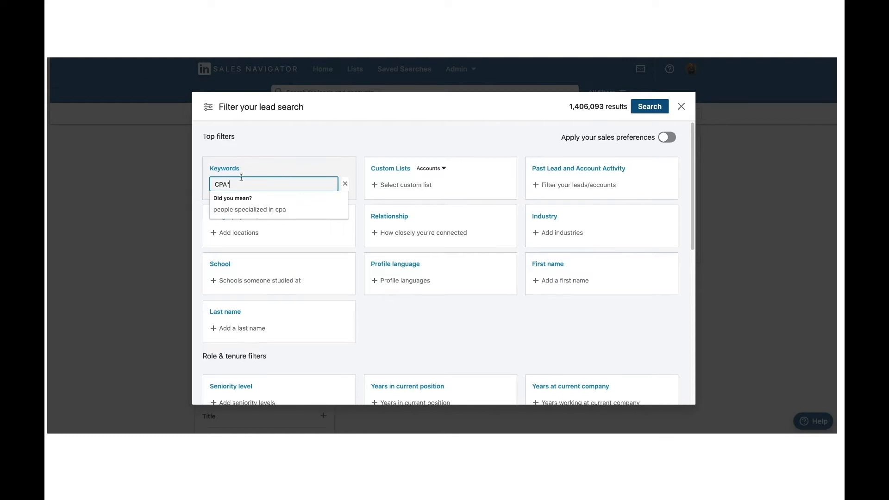
pyautogui.click(217, 184)
pyautogui.write('"')
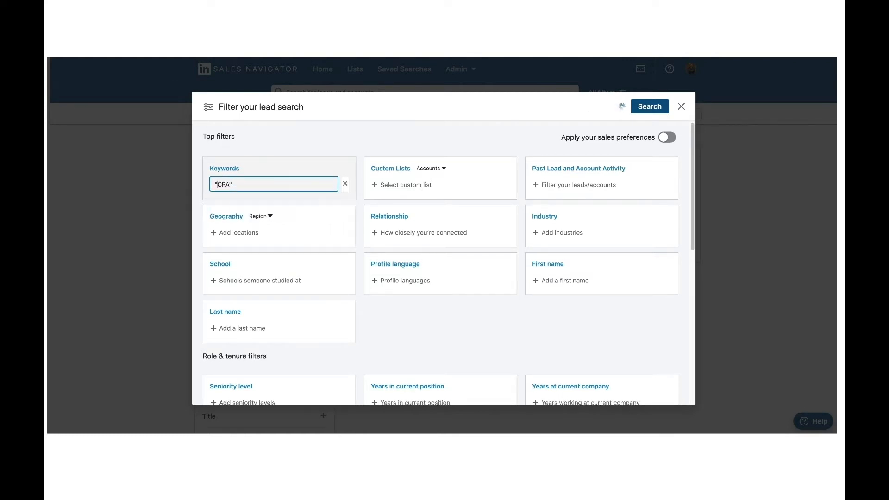
pyautogui.click(256, 186)
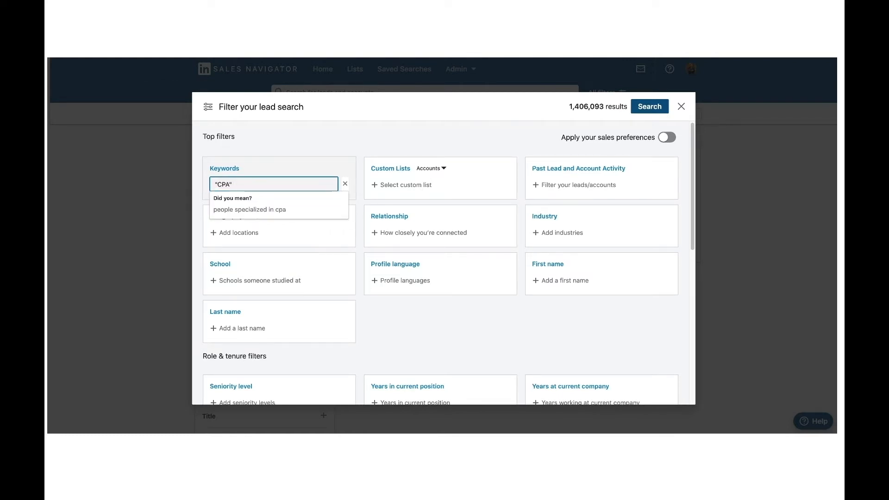
pyautogui.write('"owners"')
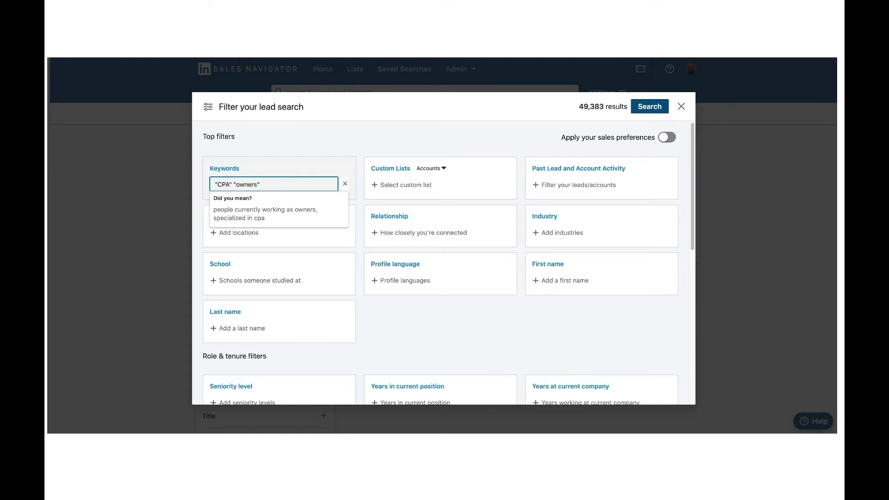
pyautogui.click(309, 138)
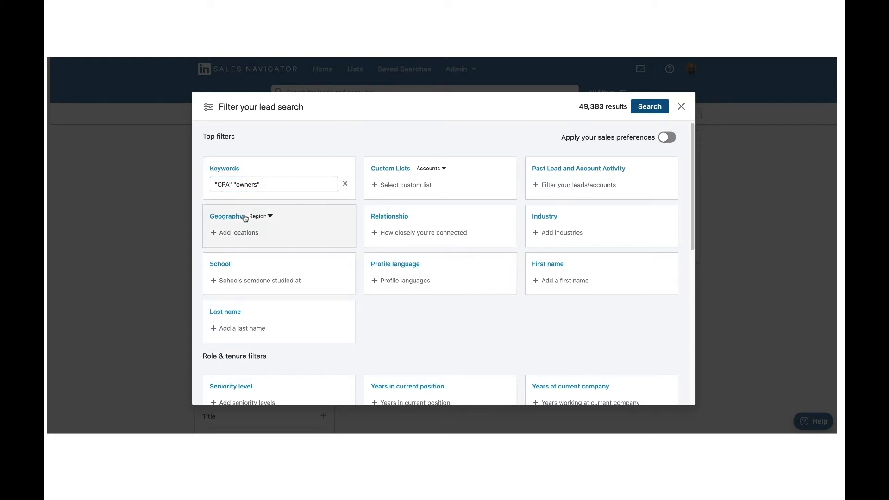
# - Limit the lead search geography to the United States region
pyautogui.click(239, 235)
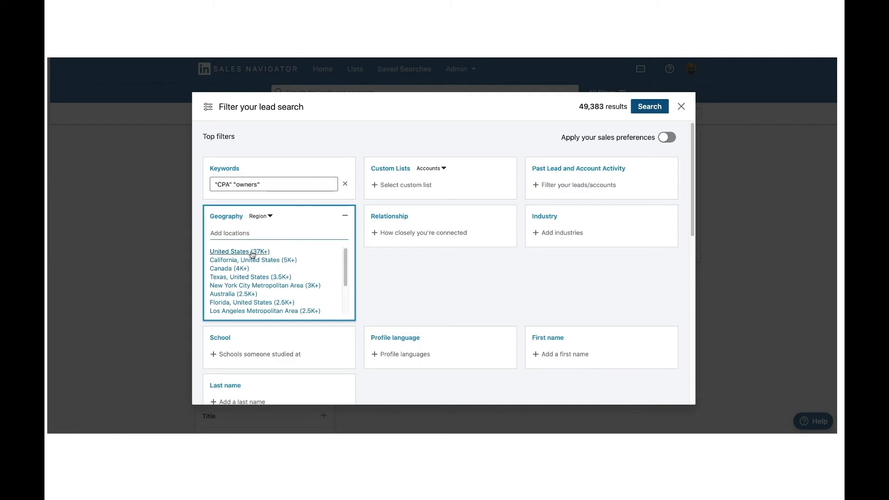
pyautogui.click(252, 252)
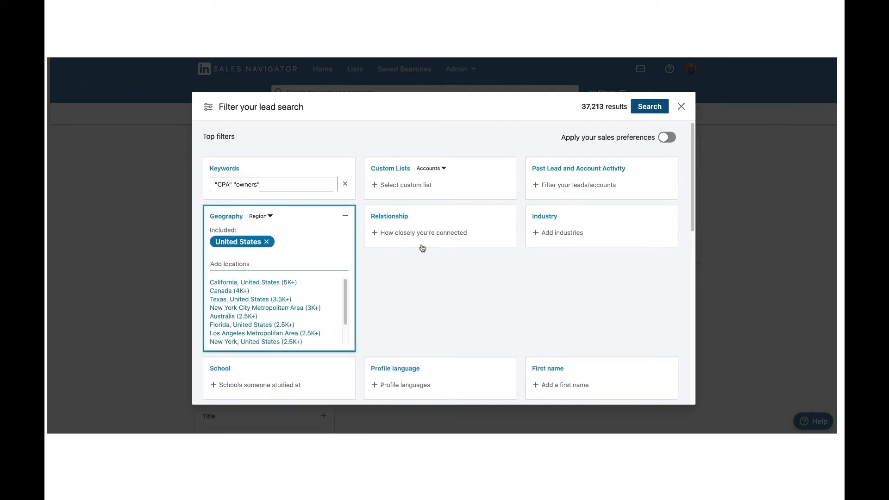
pyautogui.click(480, 287)
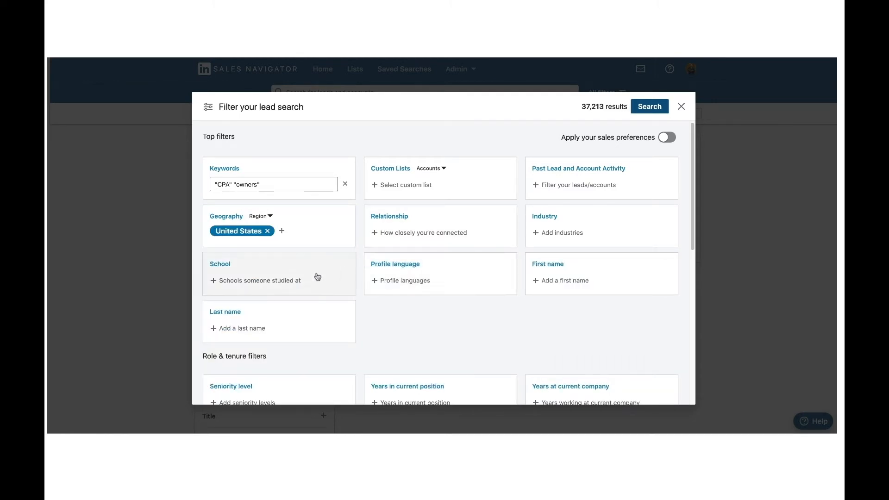
# - Include the seniority levels Owner, Partner, VP and Director in the lead filters
pyautogui.scroll(-2, 406, 253)
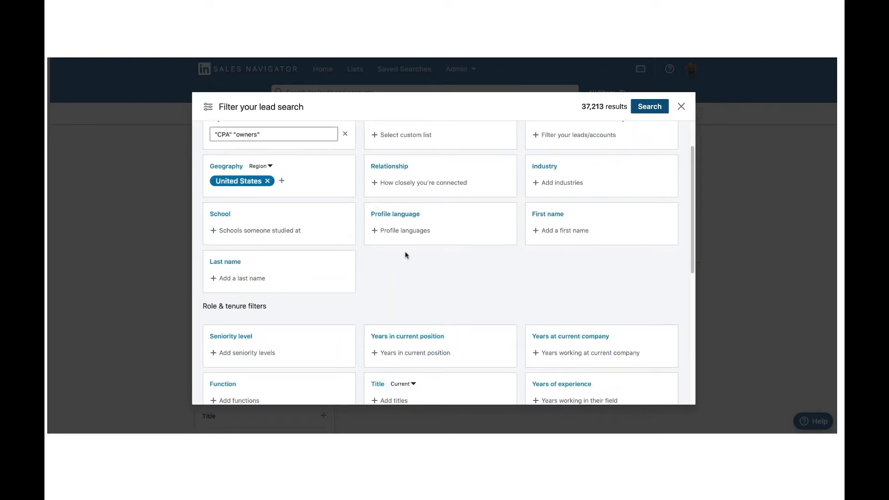
pyautogui.scroll(-2, 400, 250)
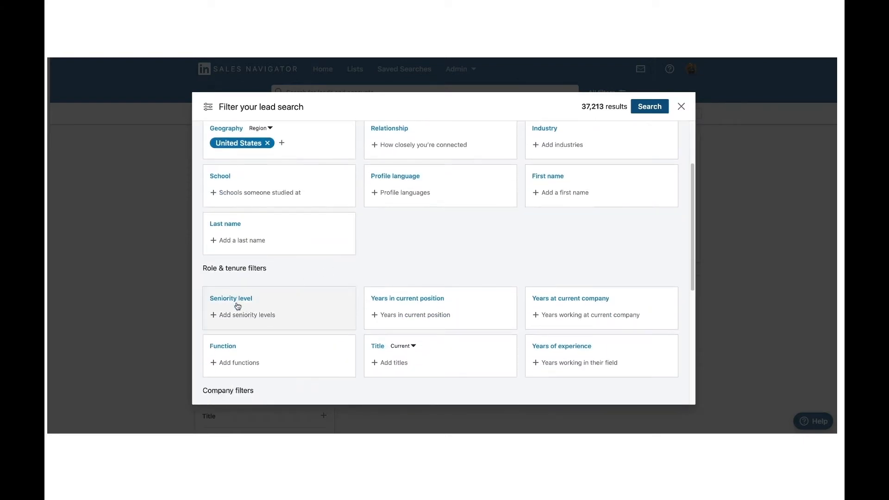
pyautogui.click(242, 315)
pyautogui.click(237, 265)
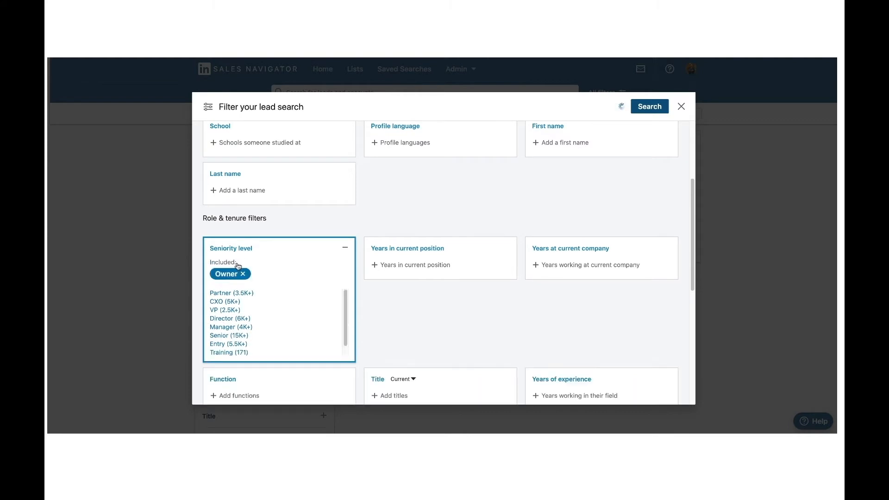
pyautogui.click(234, 293)
pyautogui.click(234, 302)
pyautogui.click(239, 303)
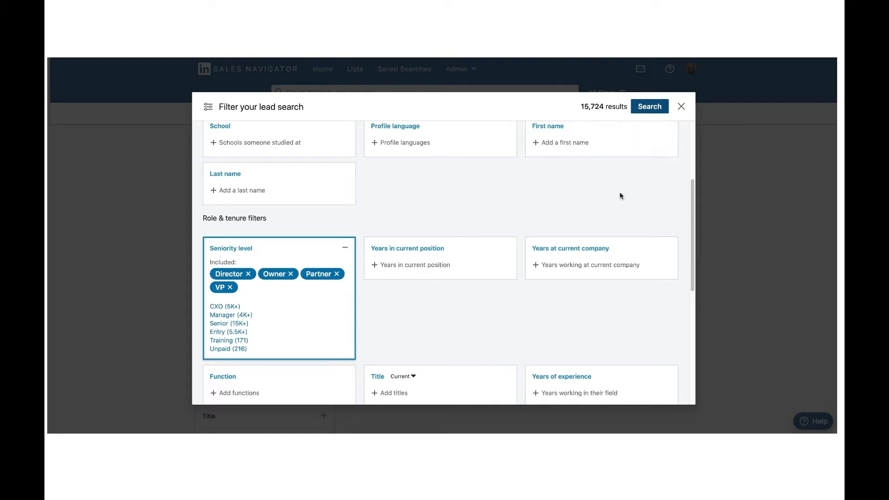
# - Restrict the relationship filter to 2nd Degree Connections and run the lead search
pyautogui.scroll(3, 620, 195)
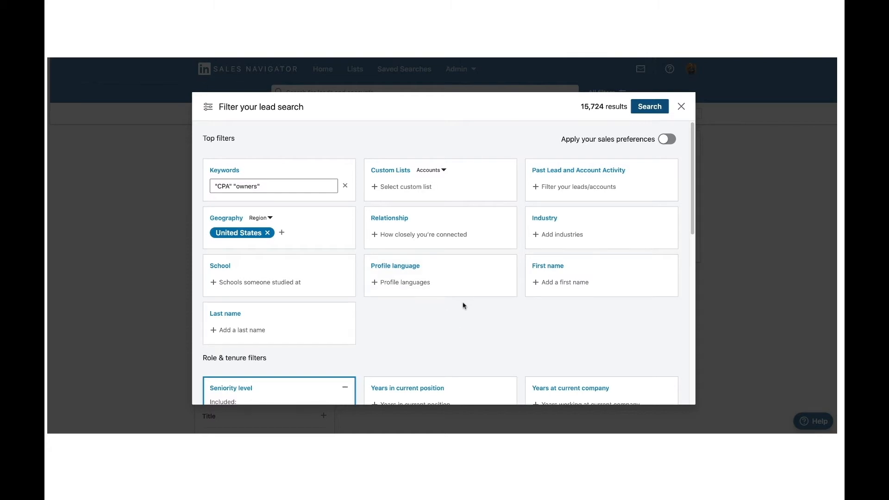
pyautogui.scroll(-5, 464, 304)
pyautogui.scroll(-4, 464, 293)
pyautogui.scroll(2, 462, 234)
pyautogui.scroll(5, 462, 236)
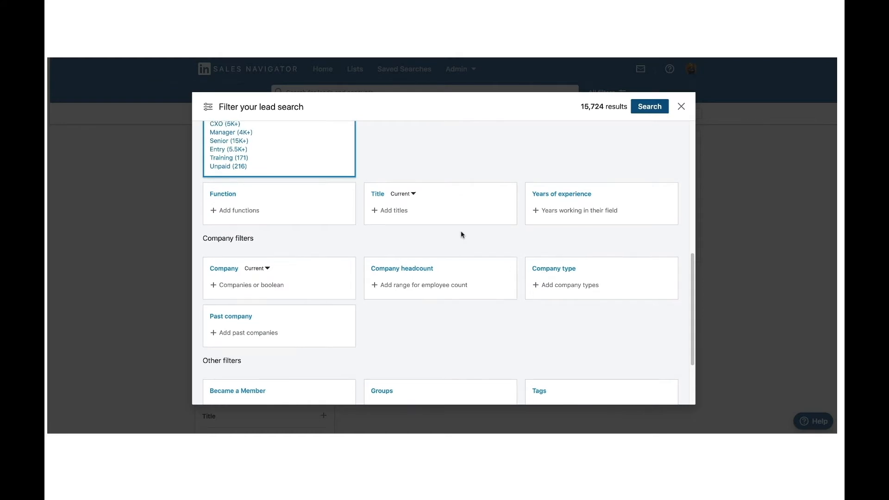
pyautogui.scroll(3, 461, 234)
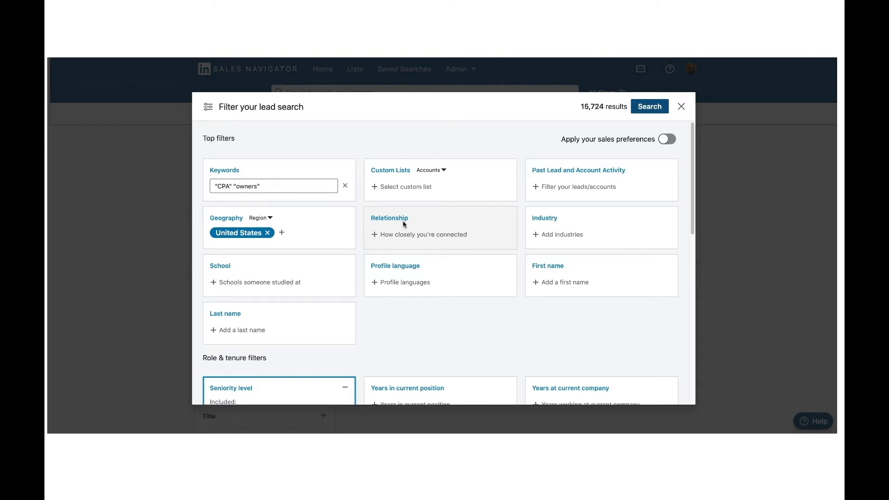
pyautogui.click(404, 225)
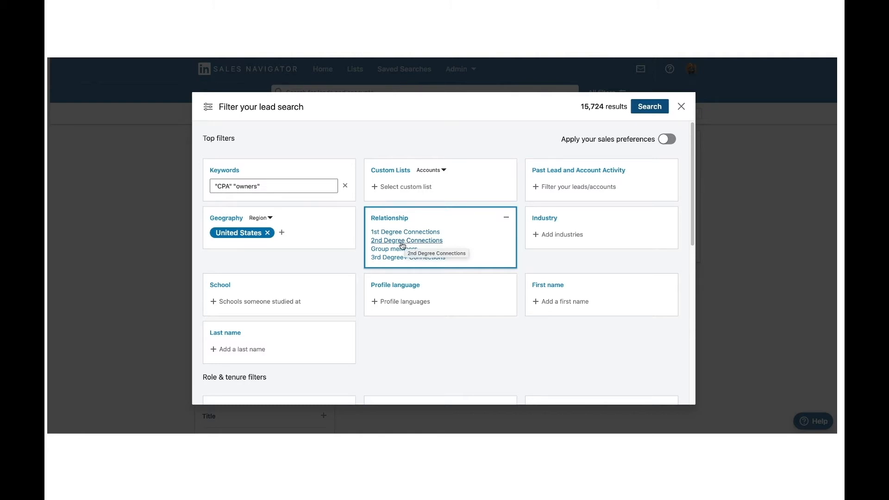
pyautogui.click(402, 242)
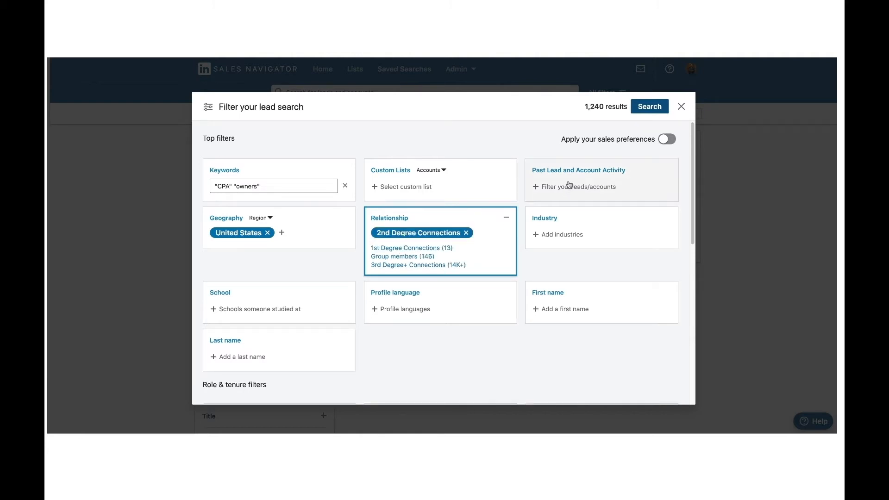
pyautogui.click(648, 107)
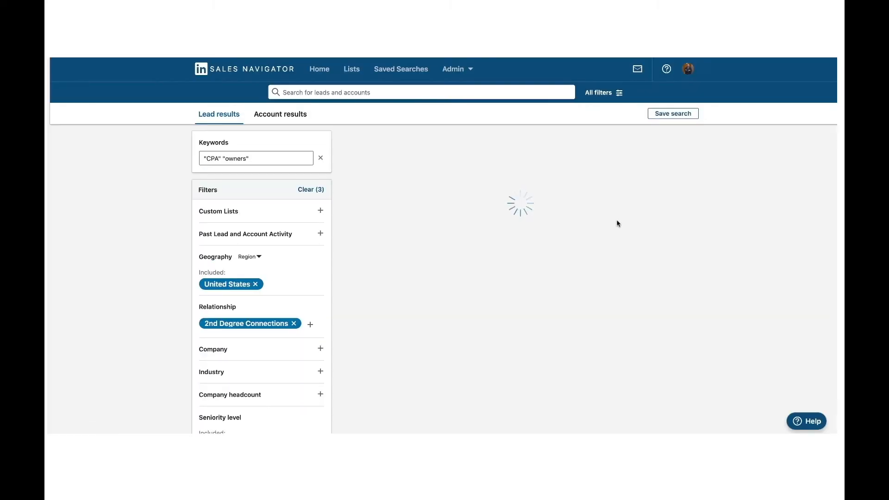
# - Look through the lead results and the filters applied to them, checking each lead's role, company and shared connections
pyautogui.scroll(-10, 508, 270)
pyautogui.scroll(10, 508, 269)
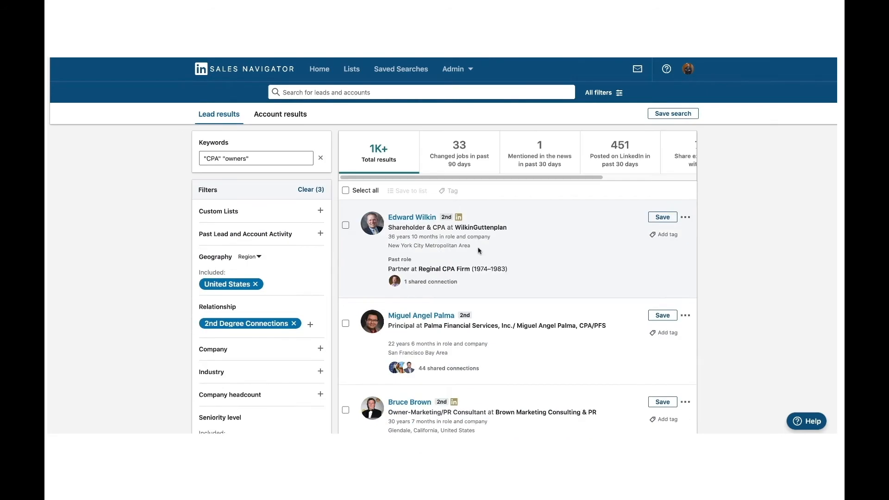
pyautogui.scroll(-1, 248, 247)
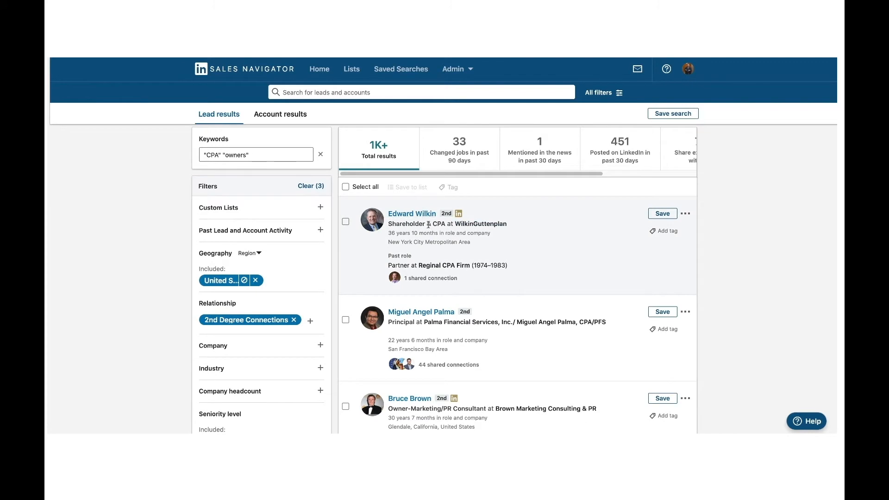
pyautogui.scroll(-1, 435, 223)
pyautogui.scroll(-1, 250, 291)
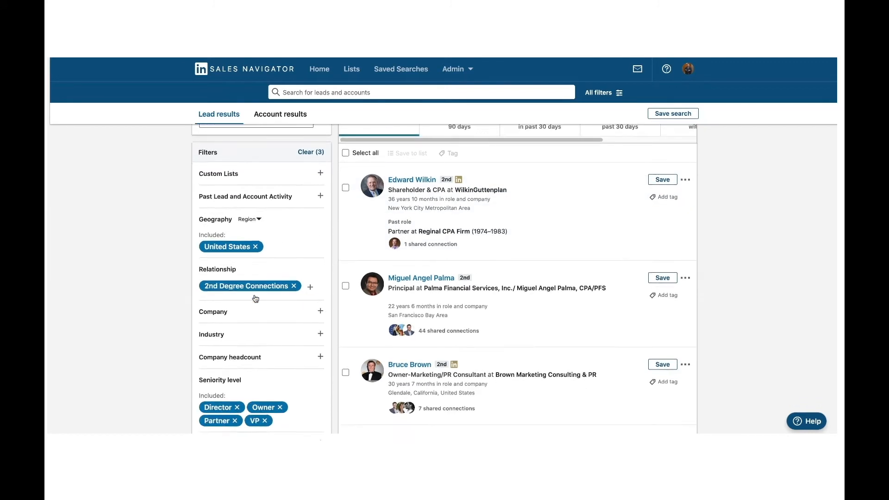
pyautogui.scroll(-4, 346, 251)
pyautogui.scroll(3, 346, 252)
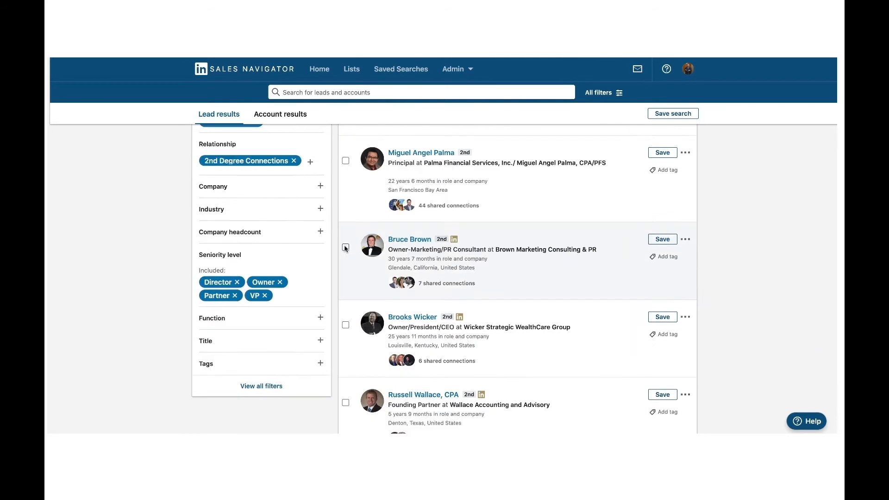
pyautogui.scroll(2, 346, 244)
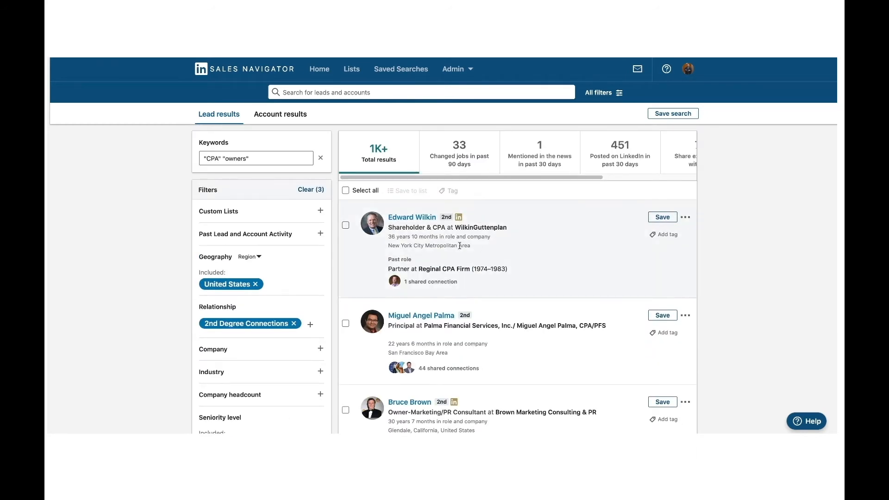
# - Open the first lead's action options and browse further down the CPA results, comparing roles, companies and locations
pyautogui.scroll(-1, 460, 246)
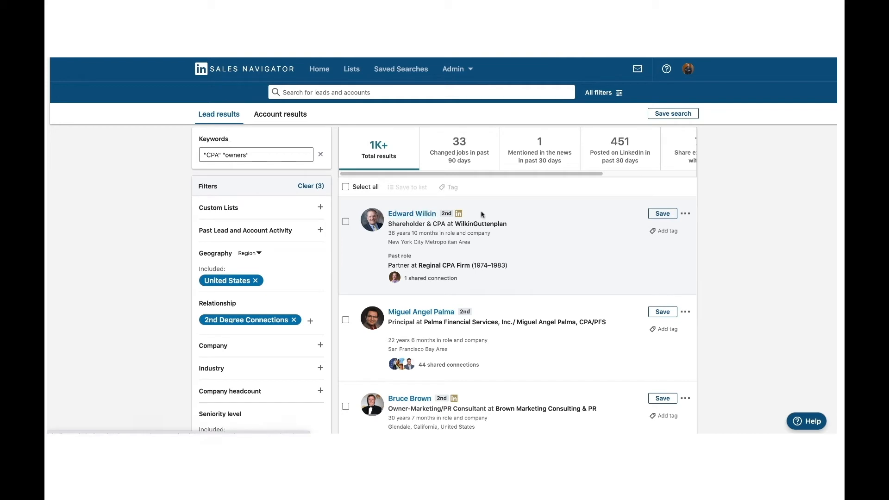
pyautogui.click(687, 214)
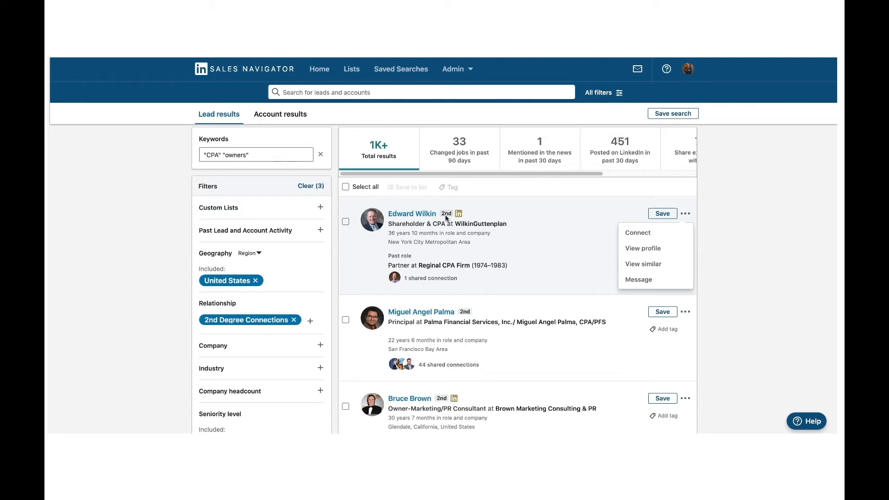
pyautogui.scroll(-10, 440, 232)
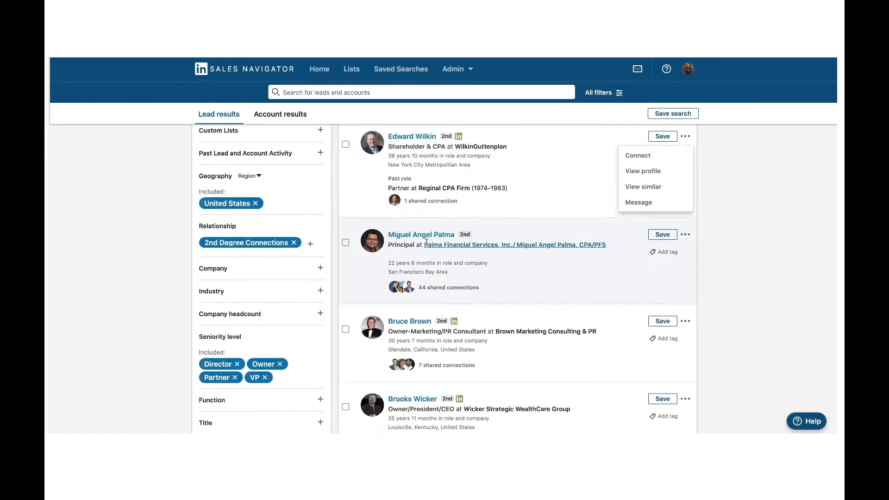
pyautogui.scroll(3, 430, 248)
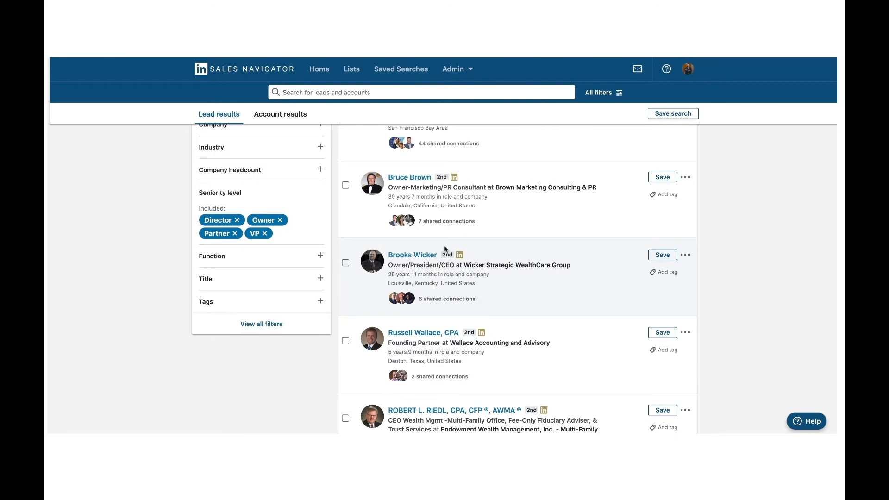
pyautogui.scroll(-8, 449, 248)
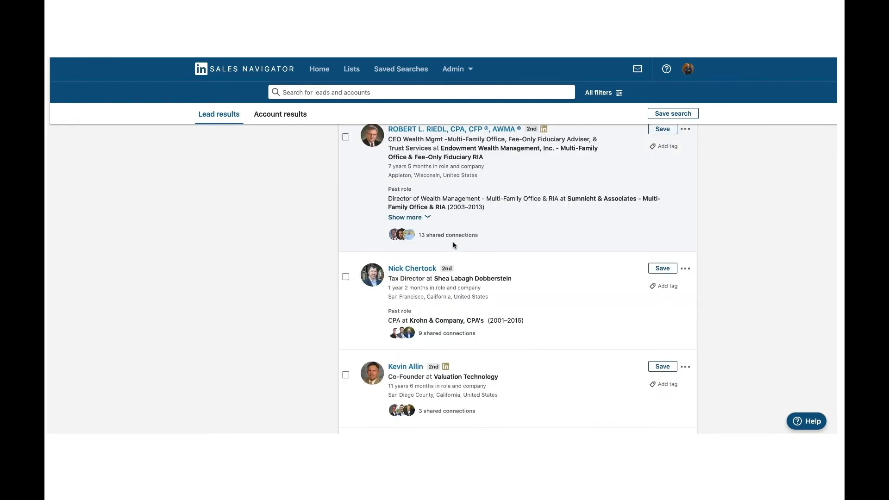
pyautogui.scroll(-8, 456, 241)
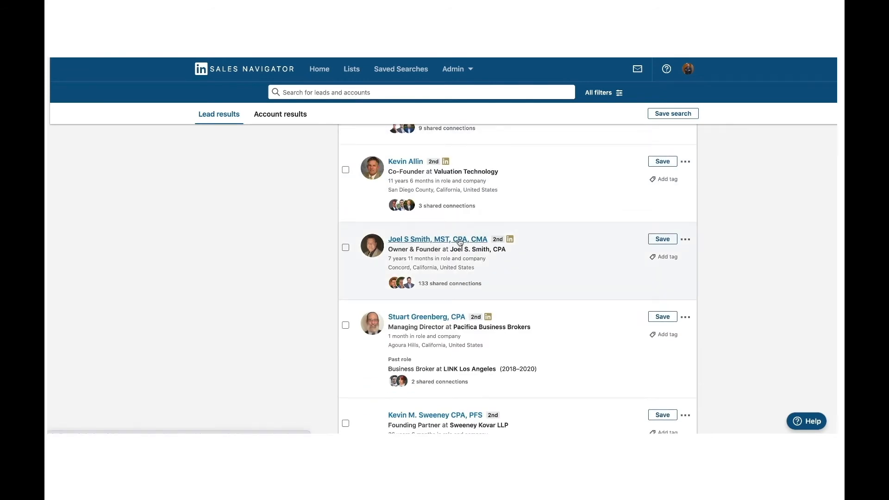
pyautogui.scroll(-10, 460, 239)
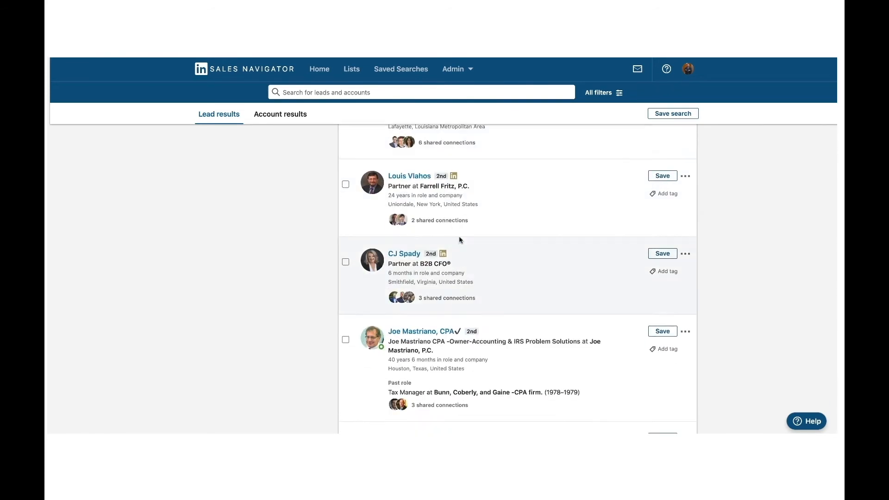
pyautogui.scroll(-3, 459, 237)
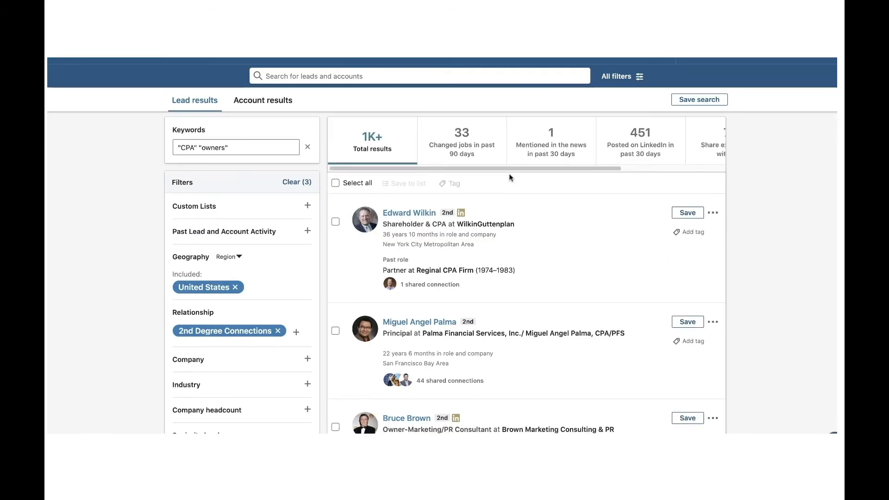
# - Remove Owner, Partner and VP from the included seniority levels of the lead search
pyautogui.scroll(-7, 510, 174)
pyautogui.scroll(3, 509, 173)
pyautogui.scroll(3, 509, 173)
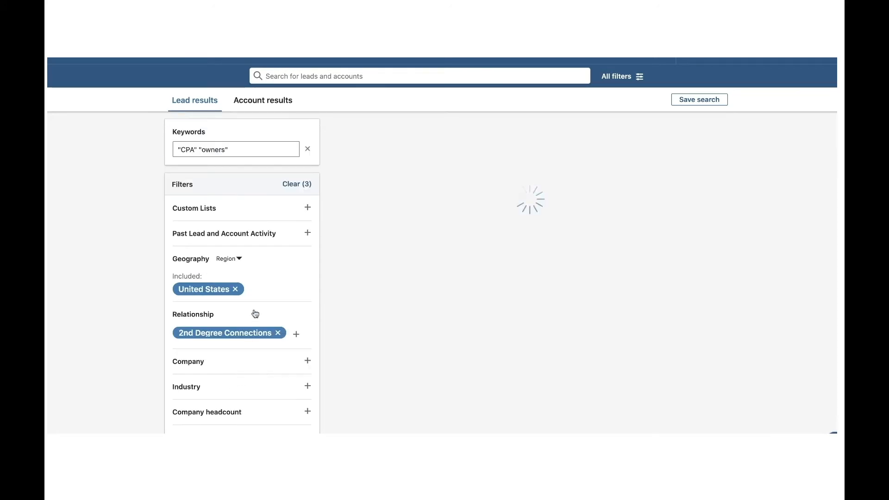
pyautogui.scroll(-1, 212, 317)
pyautogui.click(215, 419)
pyautogui.scroll(-3, 274, 371)
pyautogui.click(263, 365)
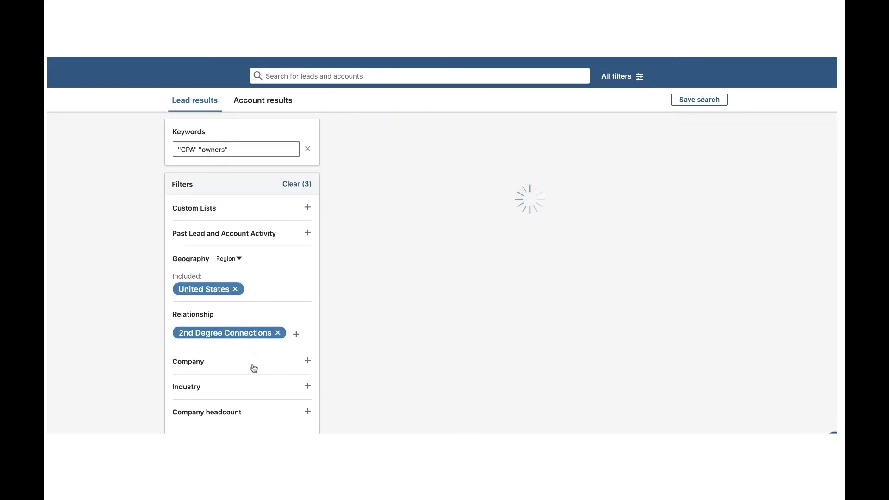
# - Restrict the lead search to people whose current company is EY
pyautogui.scroll(-1, 250, 379)
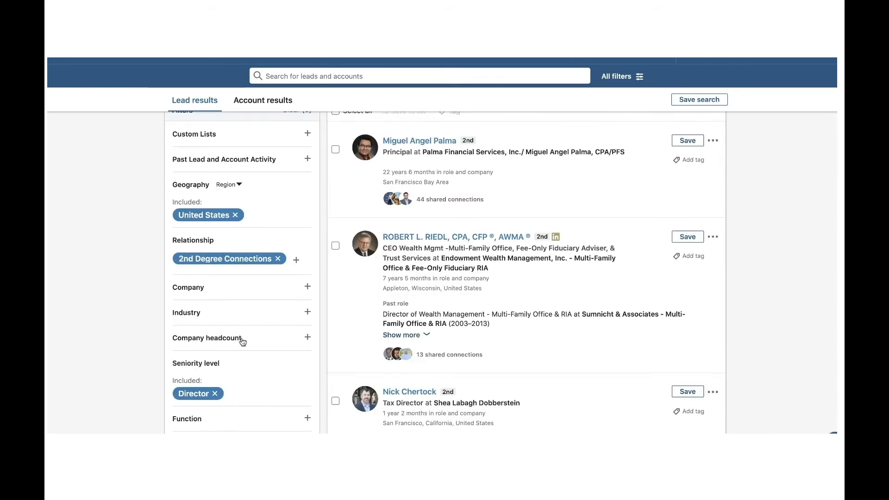
pyautogui.click(245, 288)
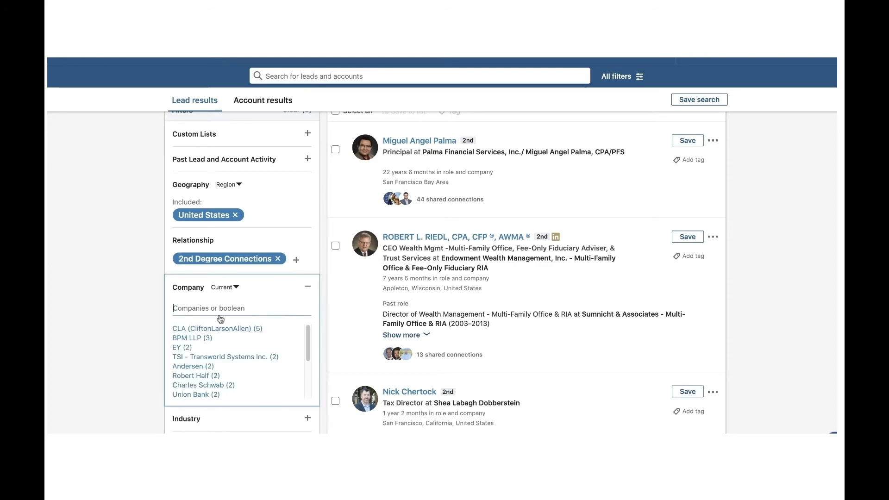
pyautogui.click(183, 348)
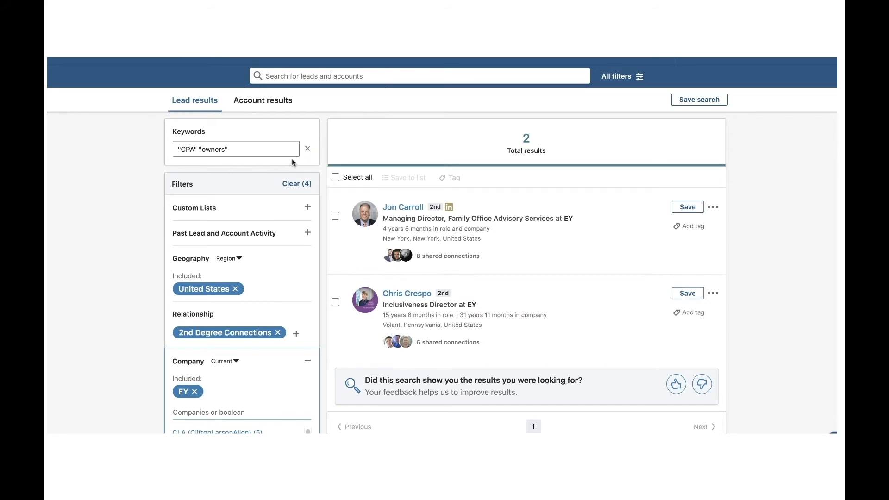
# - Clear the "CPA" "owners" keywords and remove the United States, 2nd Degree Connections and EY filters
pyautogui.tripleClick(271, 148)
pyautogui.press('BackSpace')
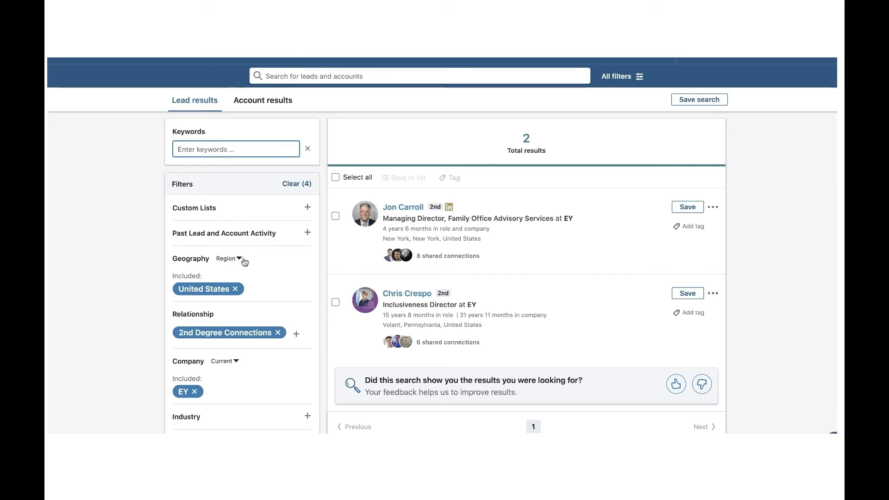
pyautogui.click(235, 289)
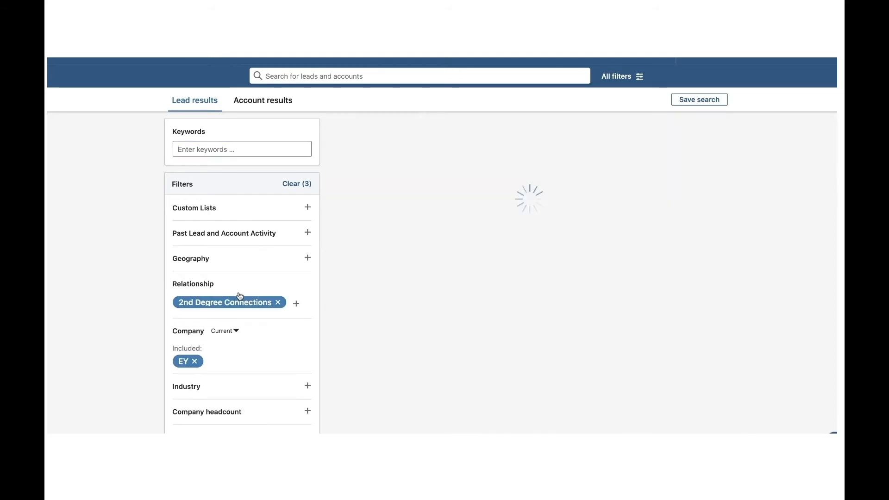
pyautogui.click(278, 303)
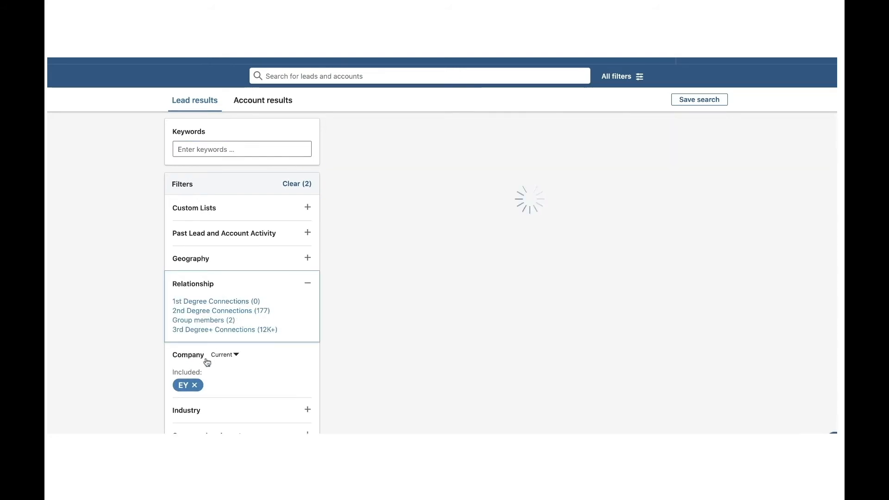
pyautogui.click(203, 382)
# - Enter linkedin as the lead search keyword and choose the suggested alternative google instead
pyautogui.click(249, 149)
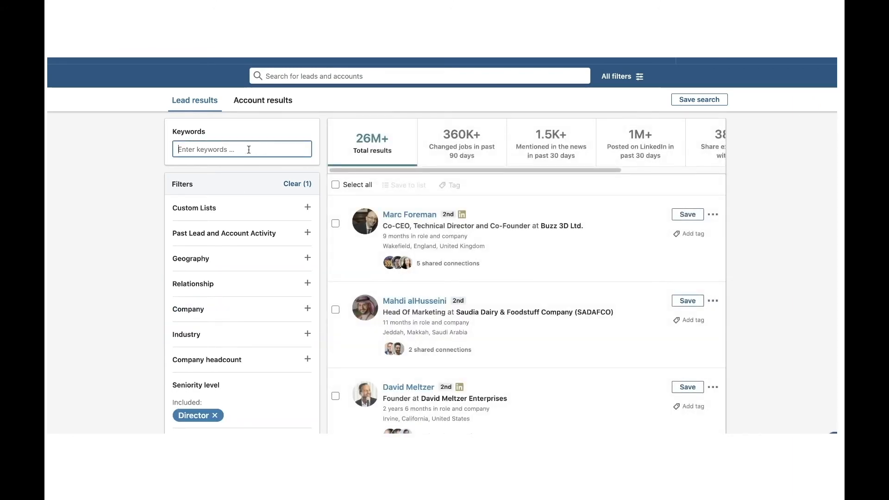
pyautogui.write('linkedin')
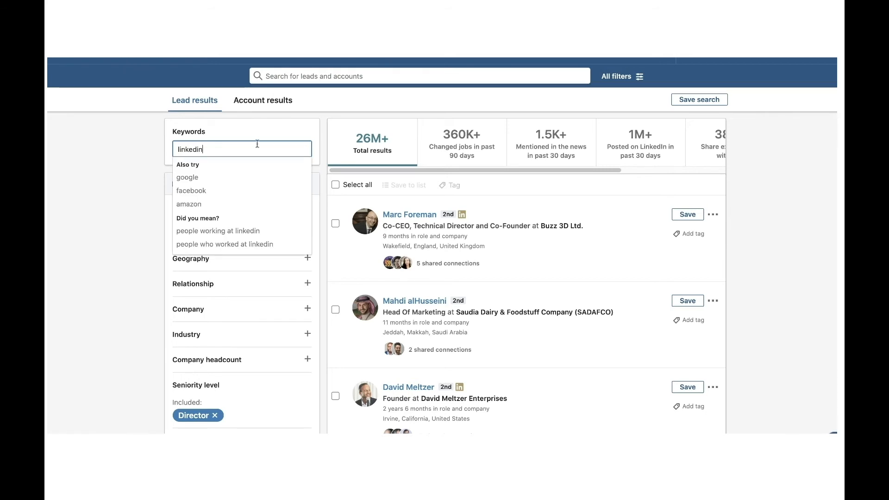
pyautogui.click(210, 177)
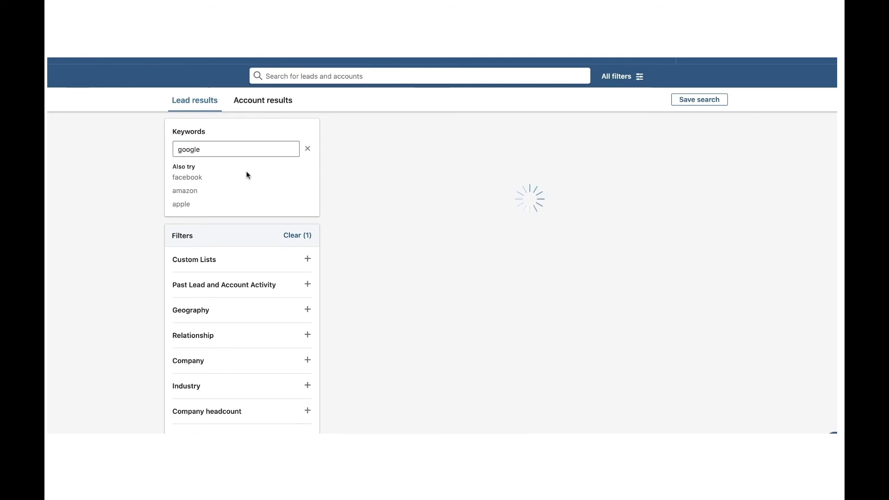
# - Add Google as the included current company in the lead filters
pyautogui.scroll(-2, 233, 287)
pyautogui.click(228, 292)
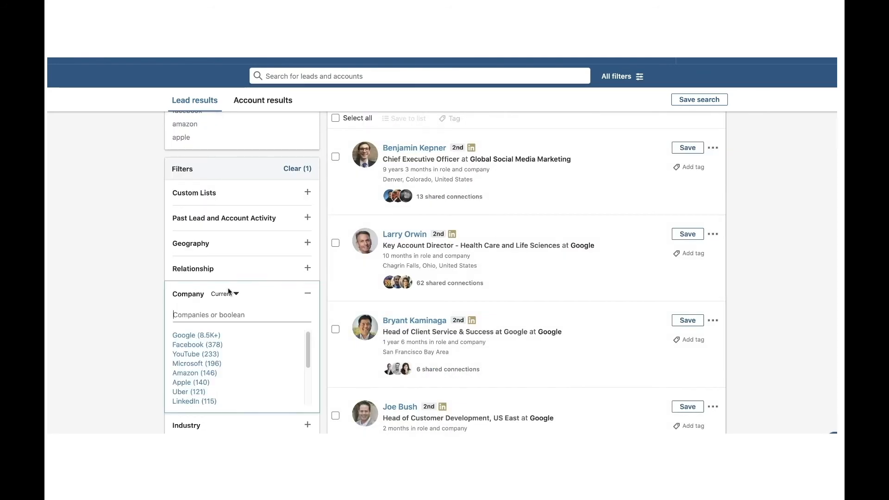
pyautogui.click(208, 335)
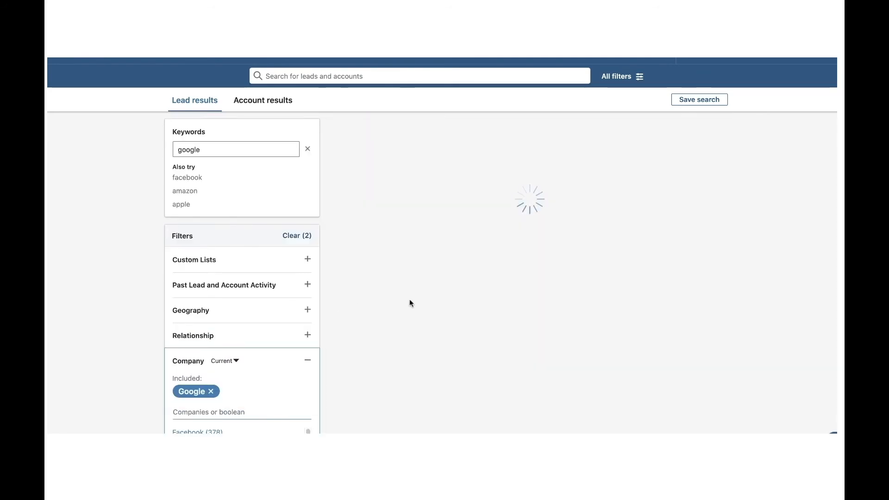
# - Look over the Google leads, remove the Director seniority level from the search and collapse the company filter
pyautogui.scroll(-2, 415, 251)
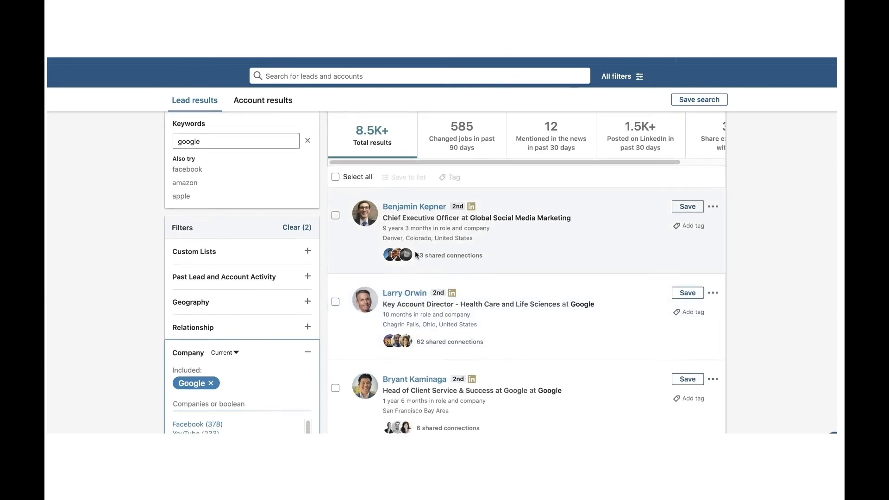
pyautogui.scroll(-5, 425, 248)
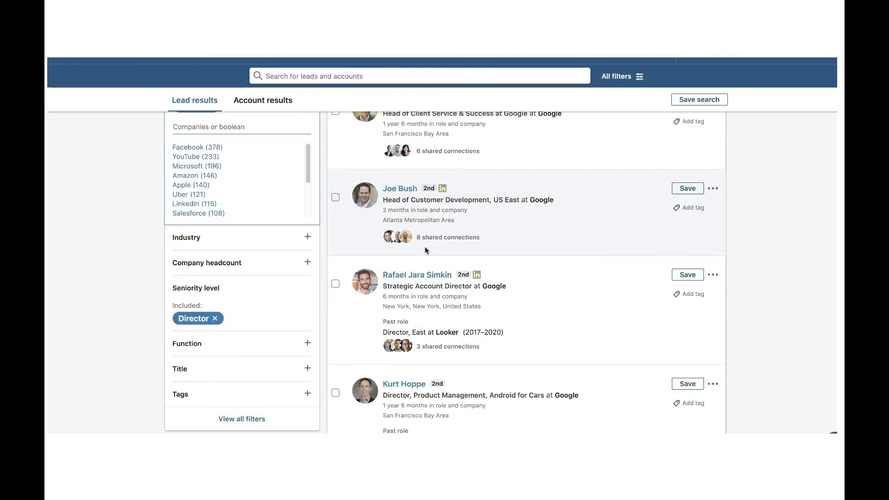
pyautogui.scroll(-3, 425, 208)
pyautogui.scroll(1, 424, 210)
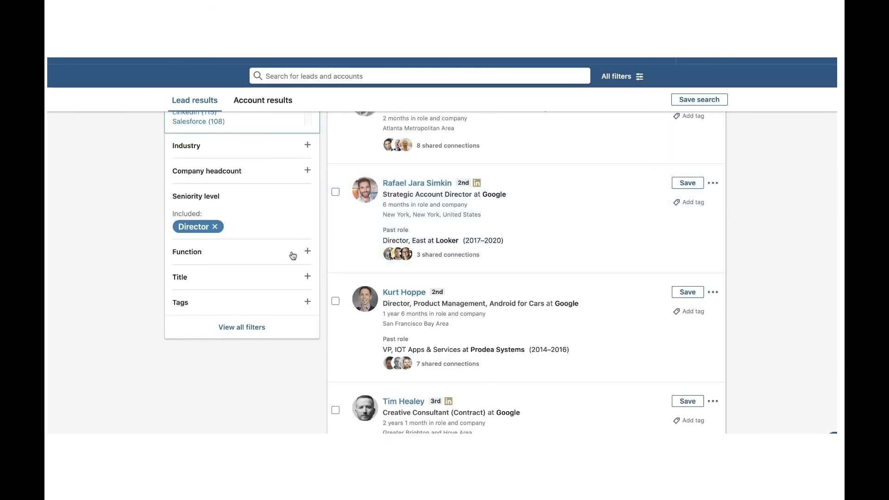
pyautogui.moveTo(214, 227)
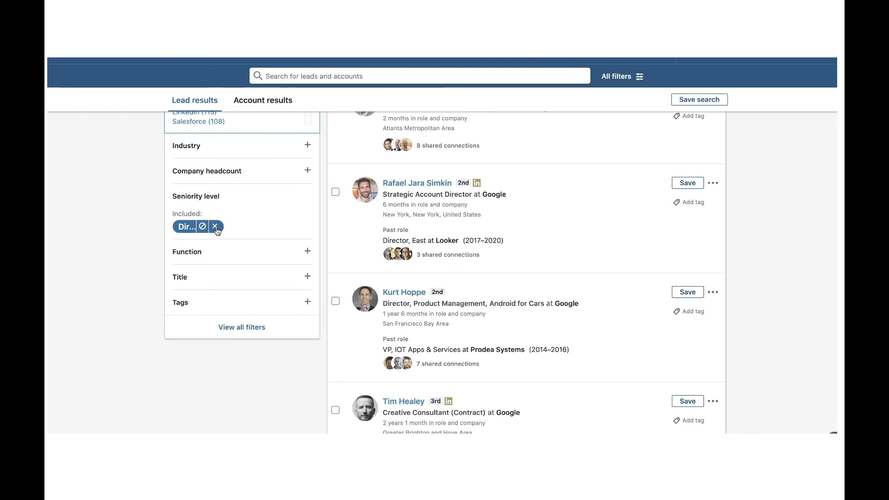
pyautogui.click(214, 227)
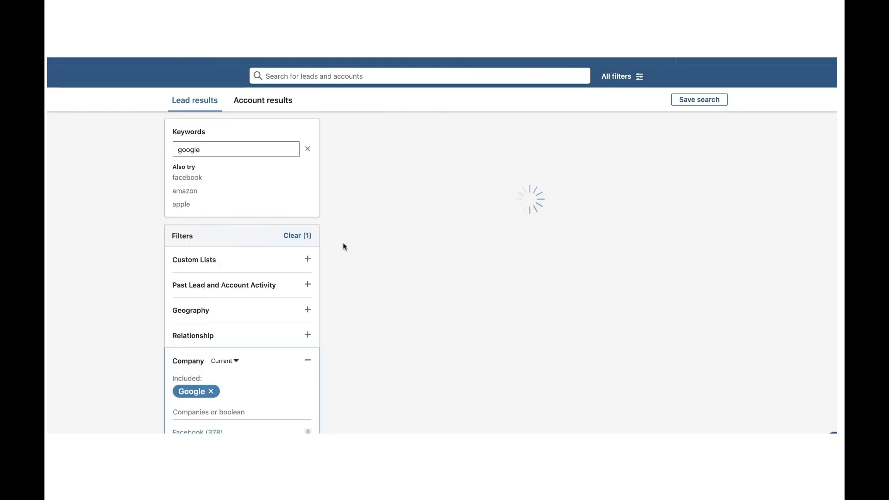
pyautogui.click(309, 361)
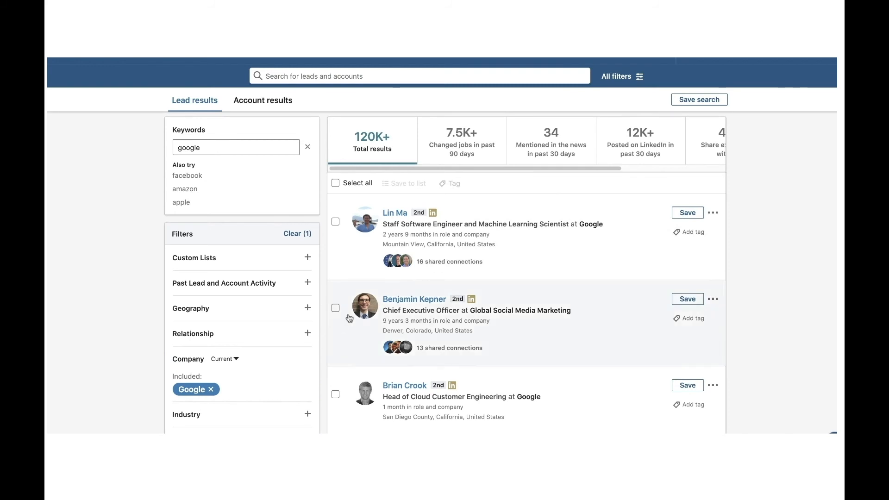
# - Limit the Google leads to 2nd Degree Connections in the relationship filter
pyautogui.scroll(-3, 421, 267)
pyautogui.scroll(2, 421, 267)
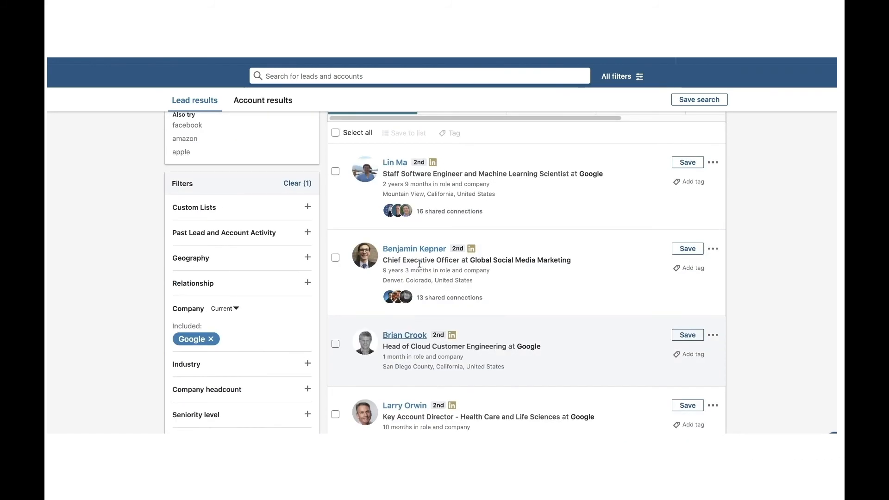
pyautogui.click(306, 283)
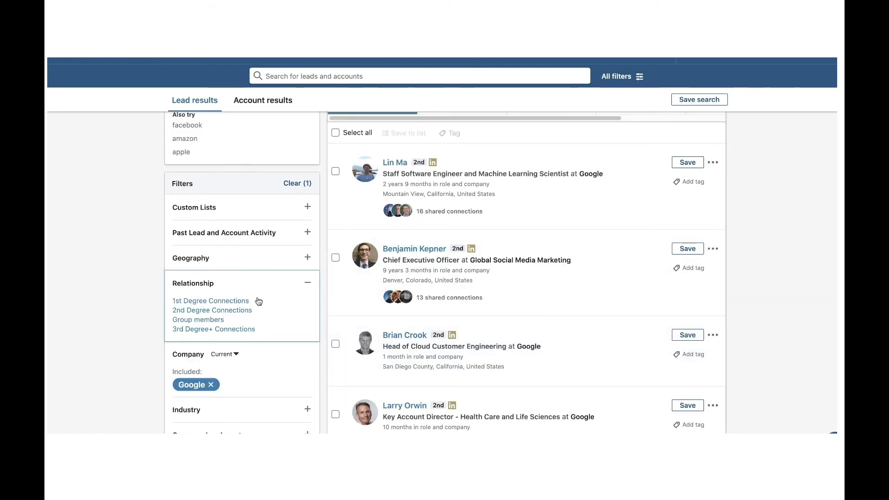
pyautogui.click(238, 310)
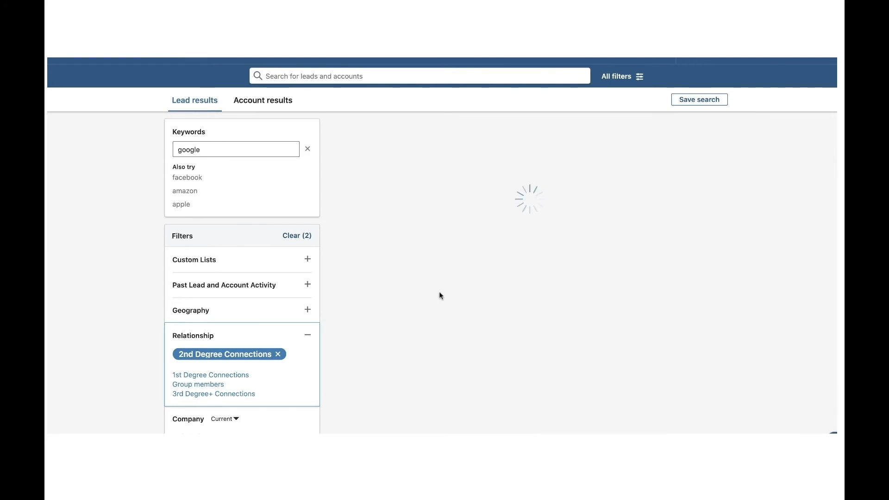
# - Browse the 2nd degree Google leads and restrict the seniority level to VP
pyautogui.scroll(-1, 443, 205)
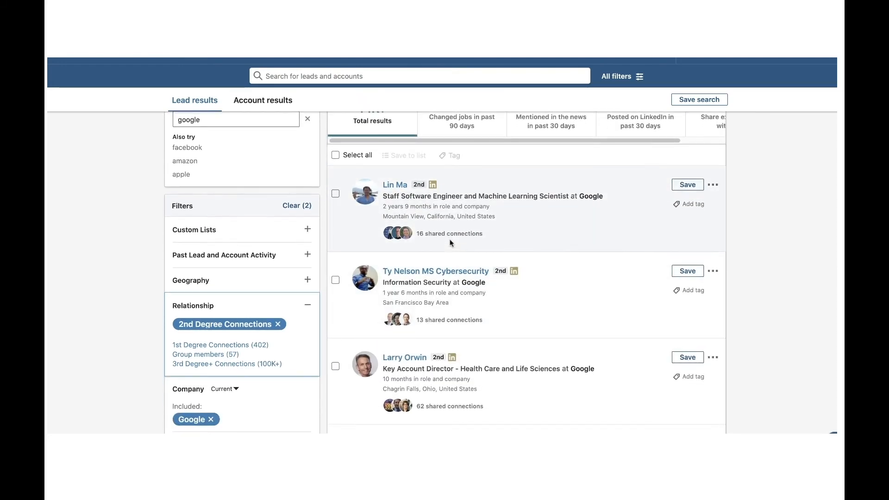
pyautogui.scroll(-10, 449, 239)
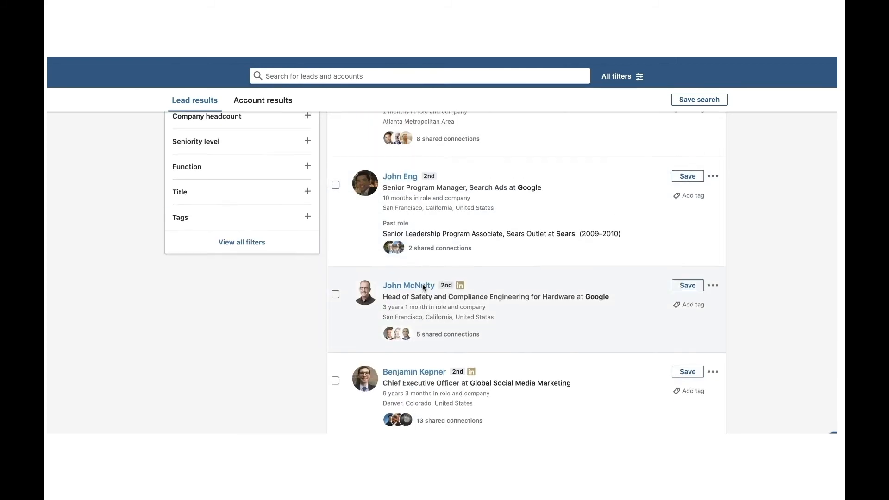
pyautogui.scroll(3, 423, 287)
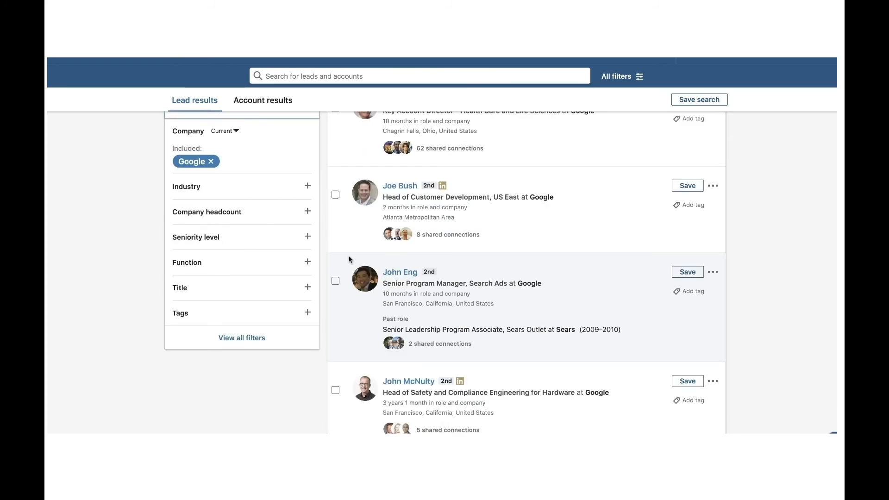
pyautogui.click(308, 237)
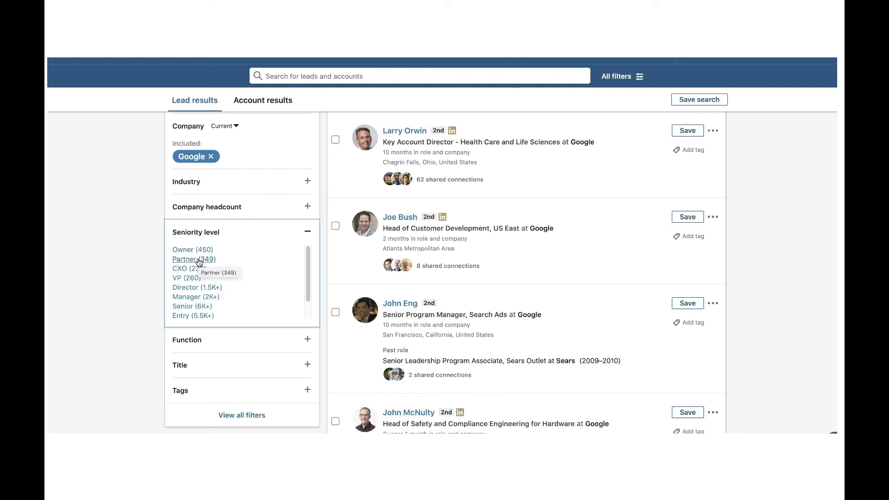
pyautogui.click(198, 279)
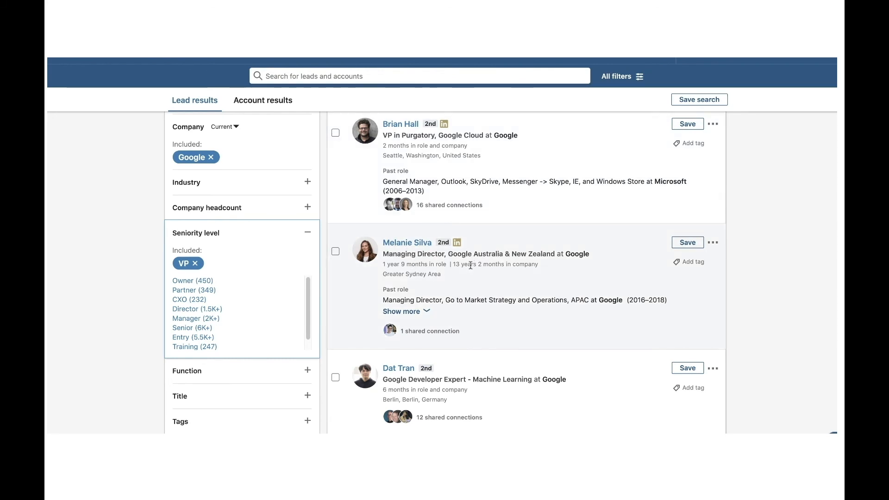
# - Browse the VP-level Google leads and open the profile of the Vice President, Google Cloud Enterprise Customer Experience
pyautogui.scroll(-1, 471, 265)
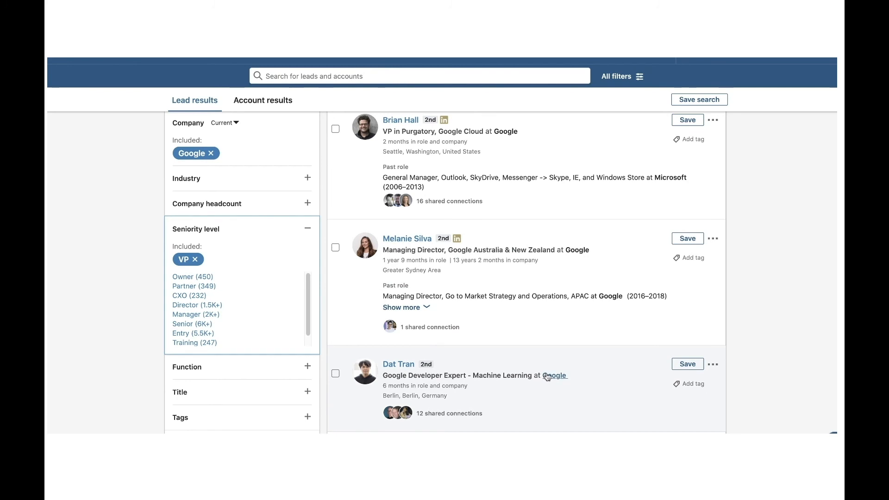
pyautogui.scroll(-2, 458, 296)
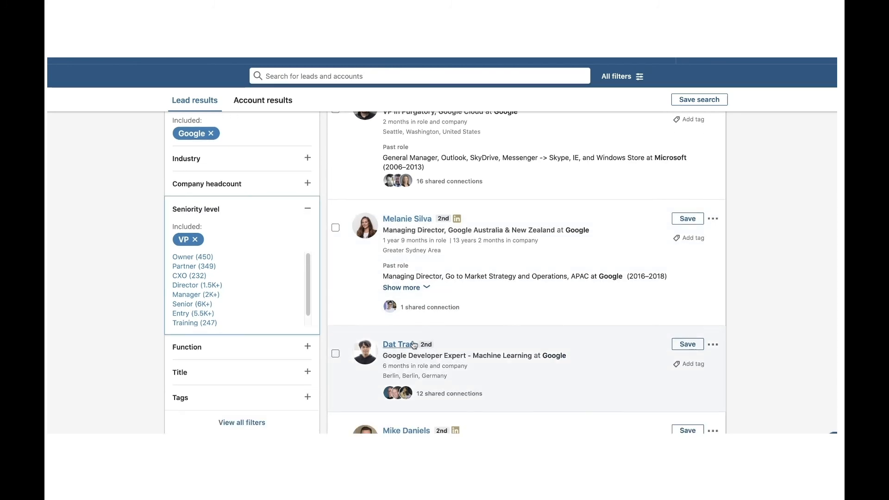
pyautogui.scroll(-2, 421, 241)
pyautogui.scroll(7, 421, 236)
pyautogui.scroll(-10, 420, 235)
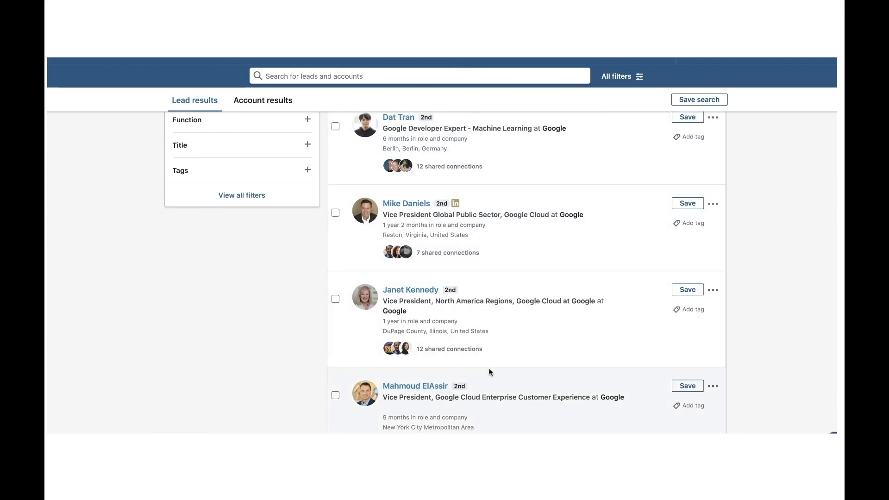
pyautogui.click(420, 391)
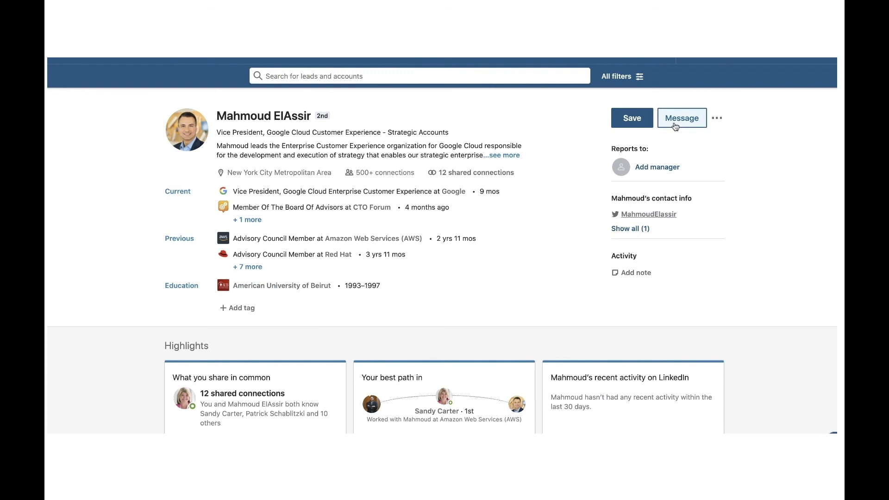
# - Open a new InMail to this lead, review the profile's highlights, experience and education beside it, and close the unsent message
pyautogui.click(675, 125)
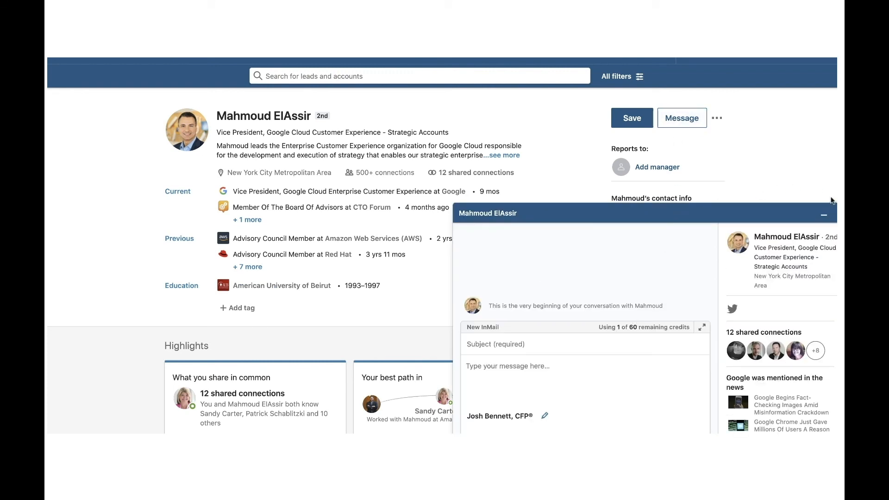
pyautogui.scroll(-15, 337, 249)
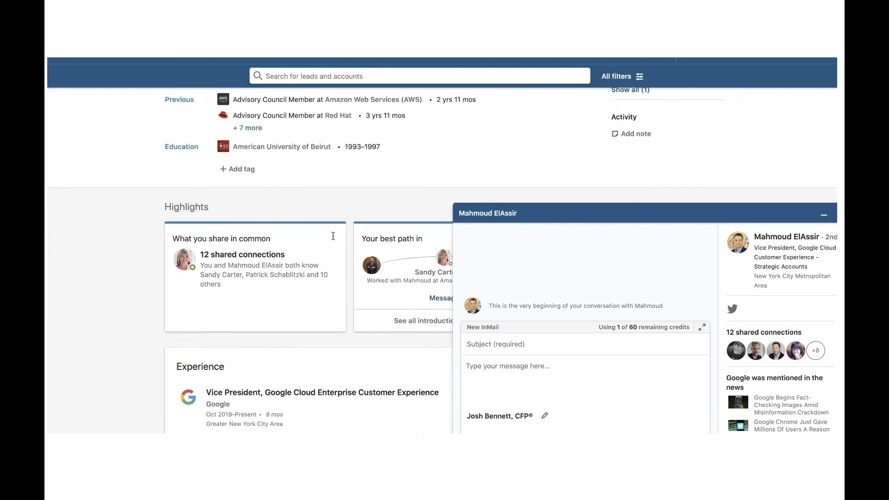
pyautogui.scroll(10, 333, 242)
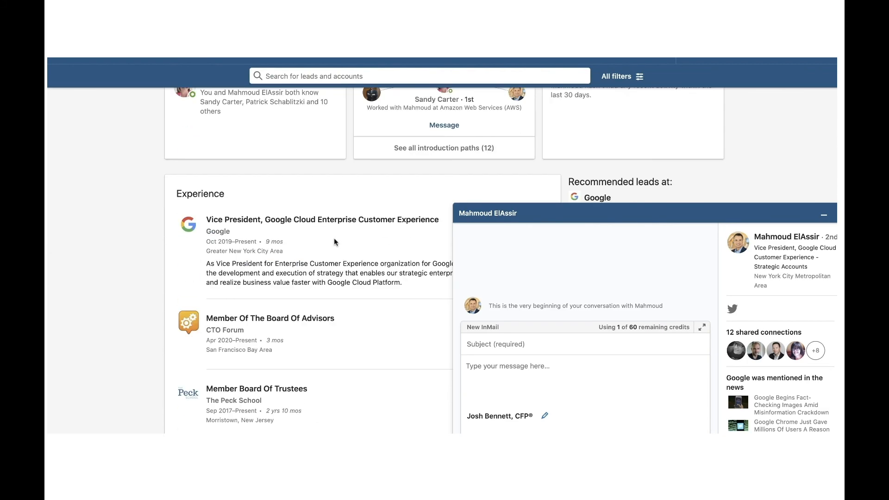
pyautogui.scroll(2, 335, 241)
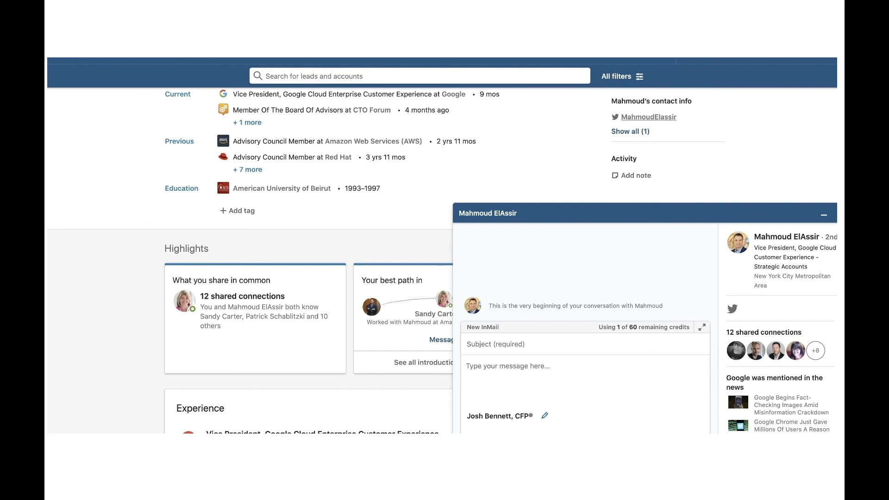
pyautogui.scroll(-10, 638, 349)
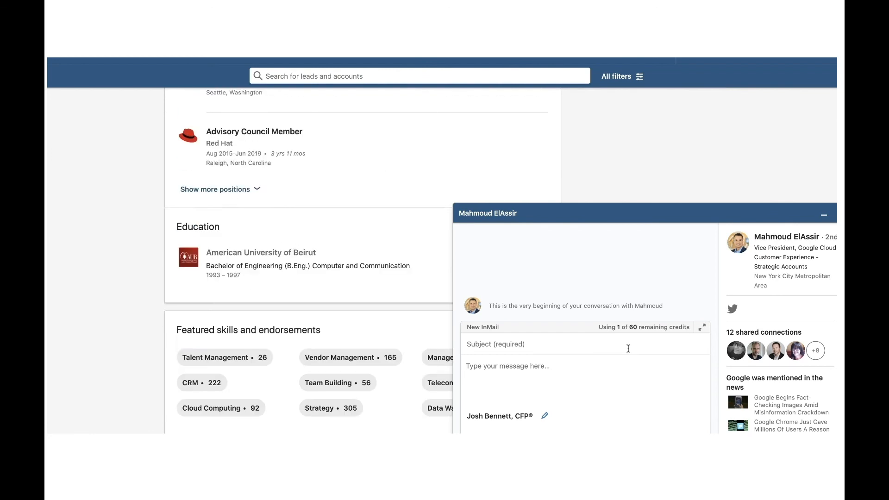
pyautogui.click(839, 213)
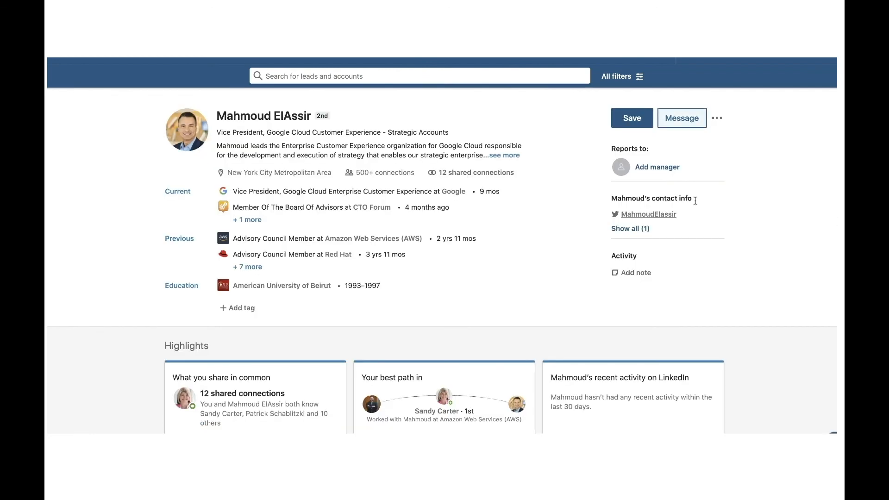